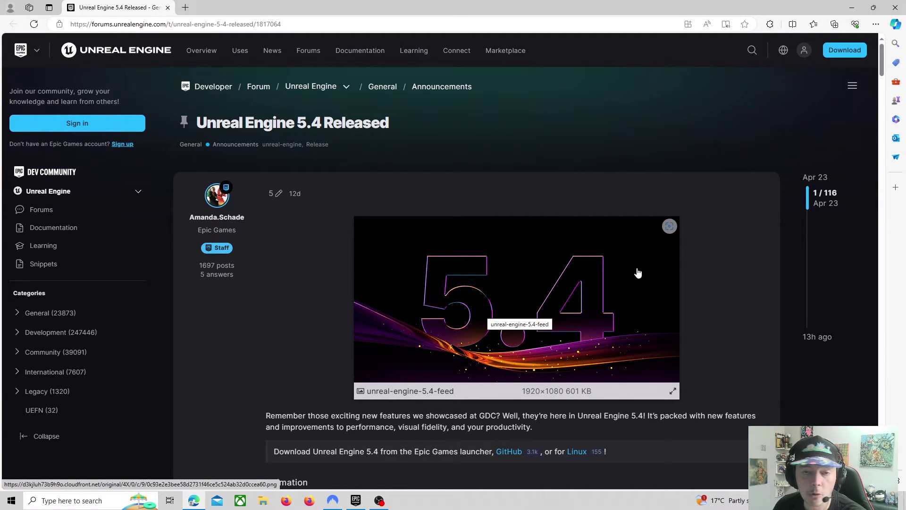
Close the browser and show the Unreal Engine Library with engines 5.1.1, 5.4.1 and My Projects
left_click(896, 7)
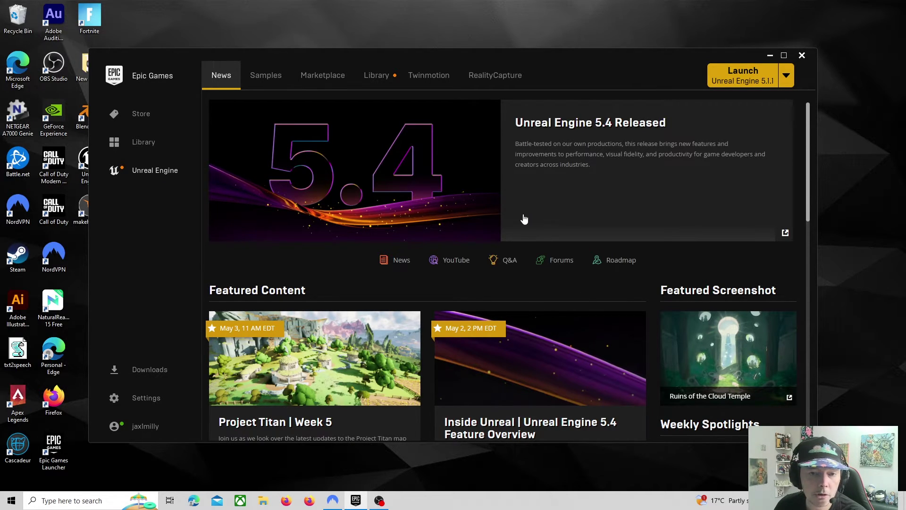
left_click(151, 173)
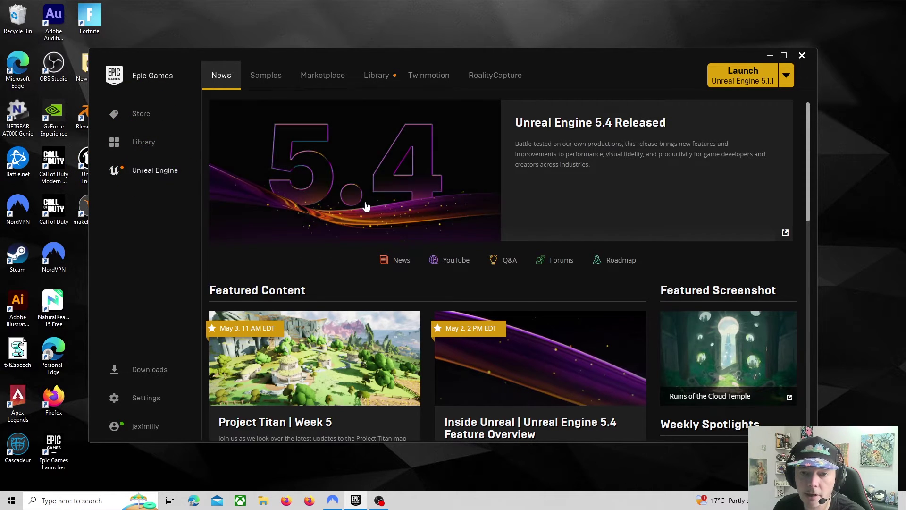
left_click(380, 83)
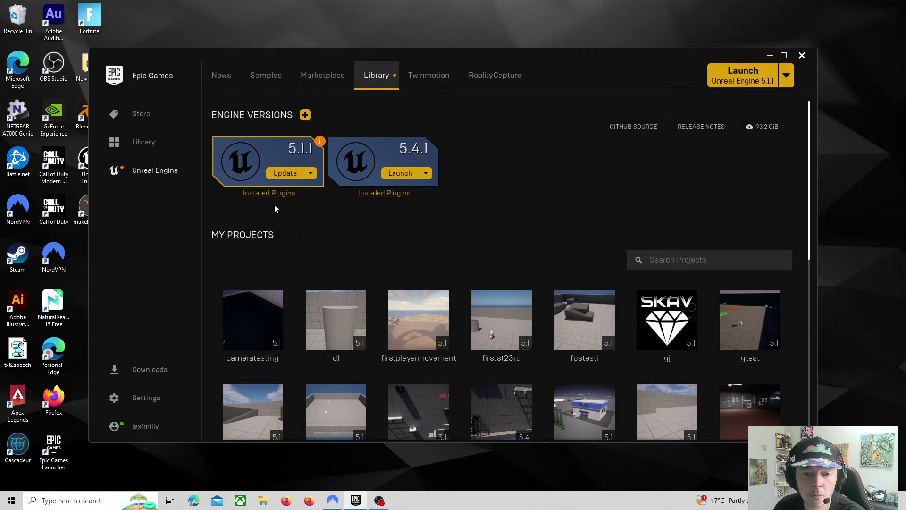
left_click(354, 158)
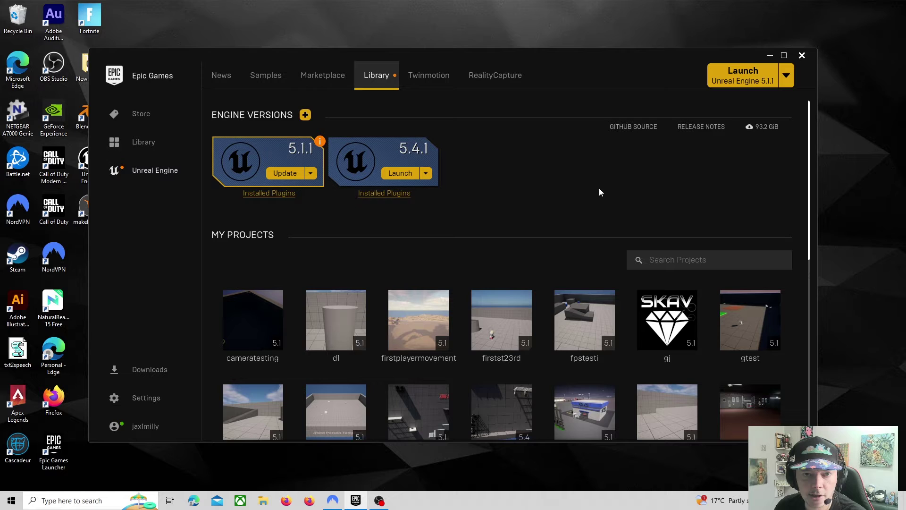
Minimize the launcher and start Unreal Engine 5.4 from its desktop shortcut
left_click(771, 55)
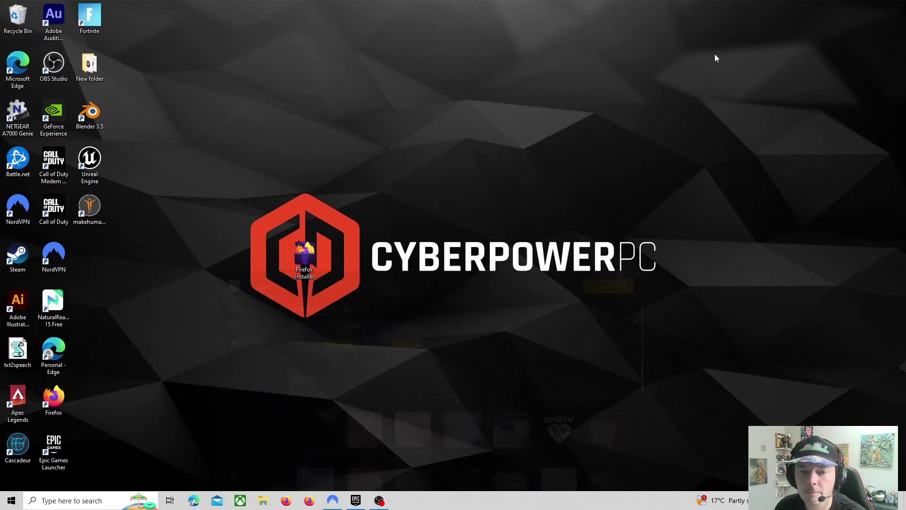
double_click(97, 161)
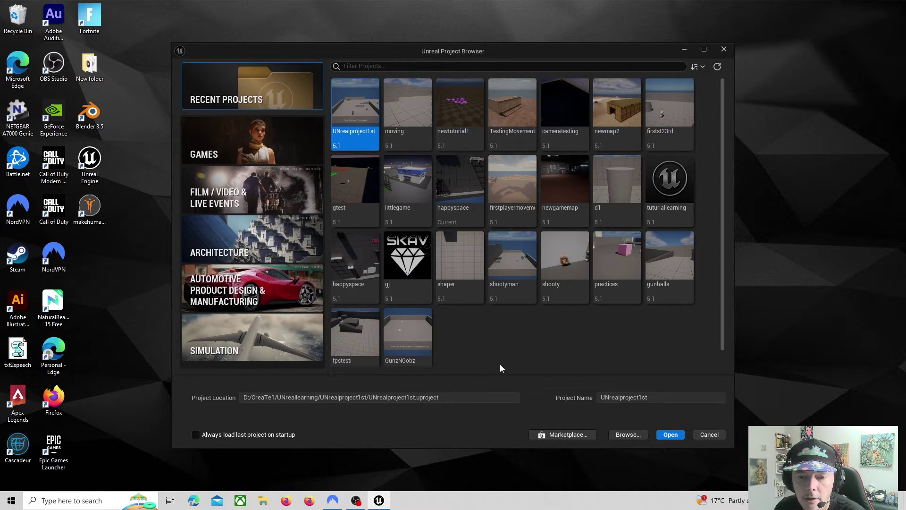
mouse_move(454, 222)
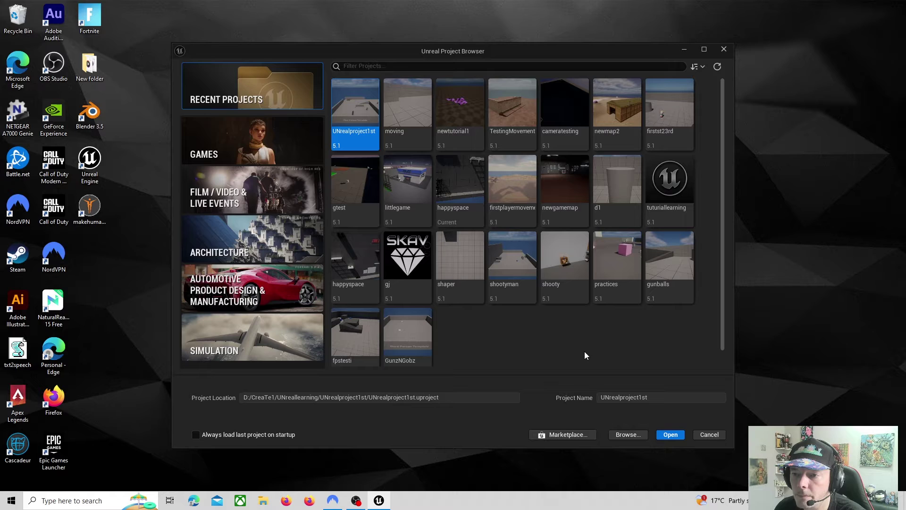
Decline converting the firstst23rd project, then open the happyspace project instead
left_click(673, 138)
double_click(674, 138)
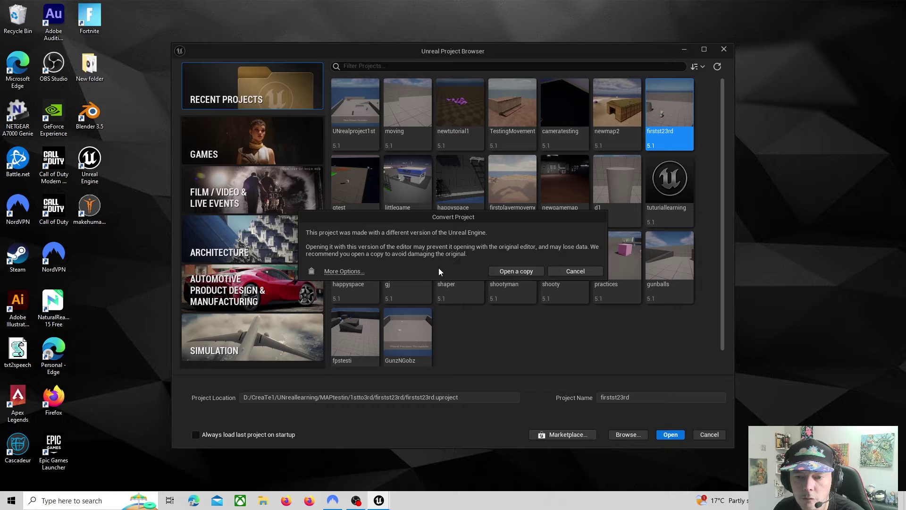
left_click(584, 270)
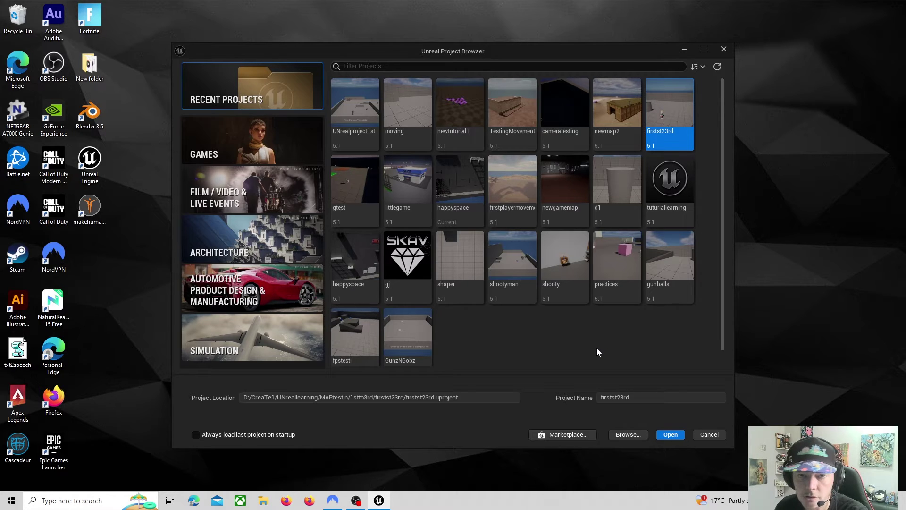
double_click(470, 212)
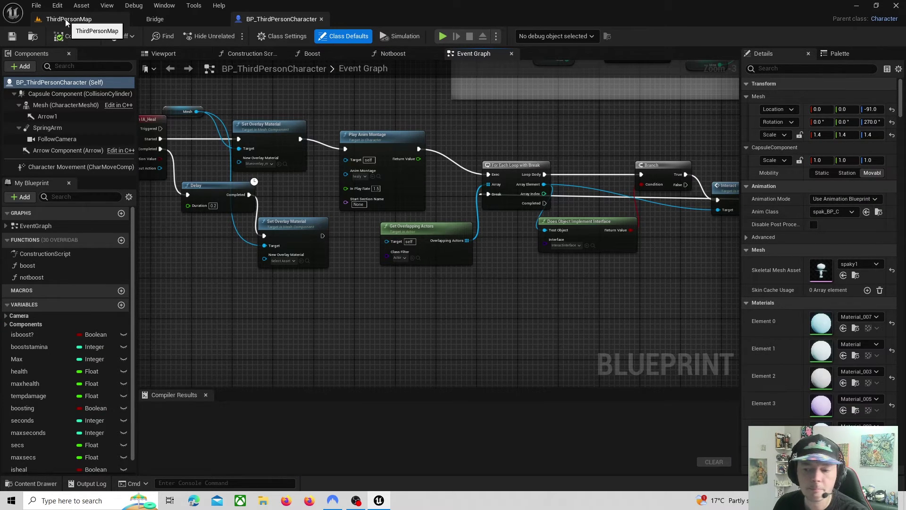
Return to the ThirdPersonMap level and frame the wall and containers in the viewport
left_click(66, 19)
scroll(343, 253, "down", 10)
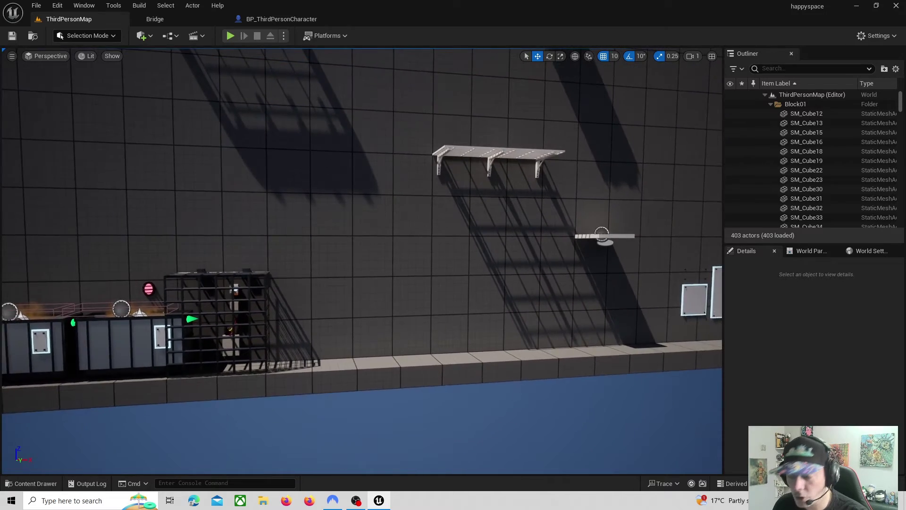
right_click_drag(343, 253, 343, 236)
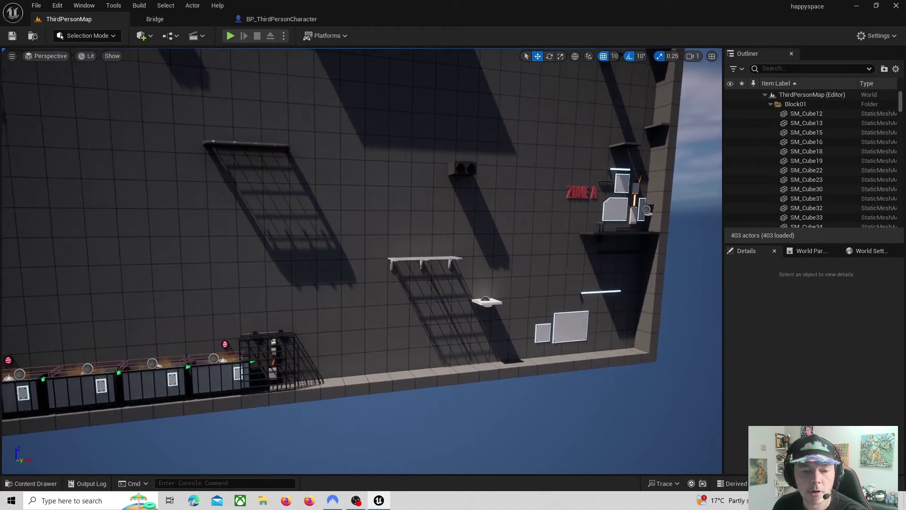
right_click_drag(54, 79, 54, 79)
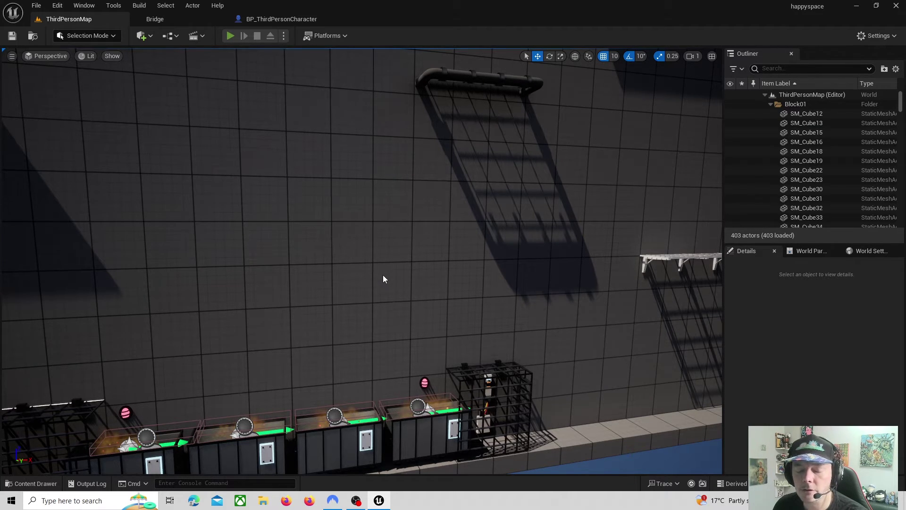
Play the level, jump the character onto the ZONE A ledge and grab the green pickup
key("alt+p")
key("d")
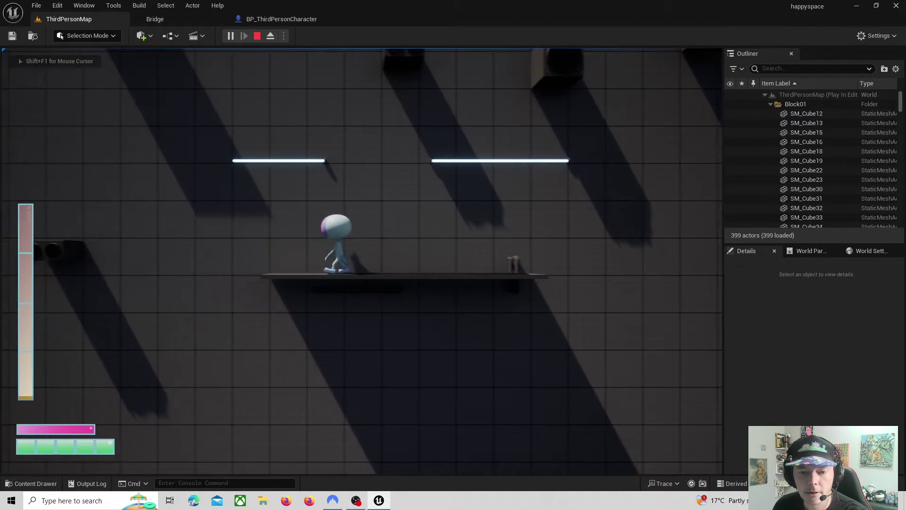
key("space")
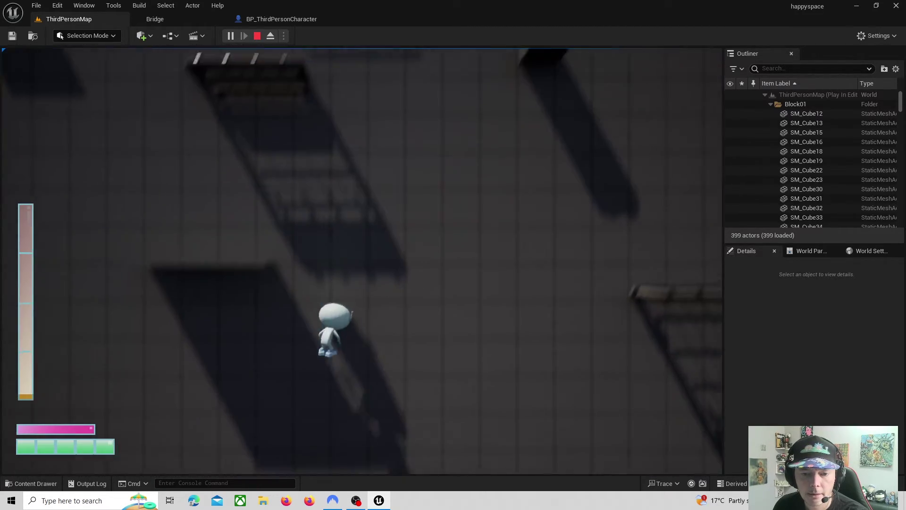
key("space")
key("space")
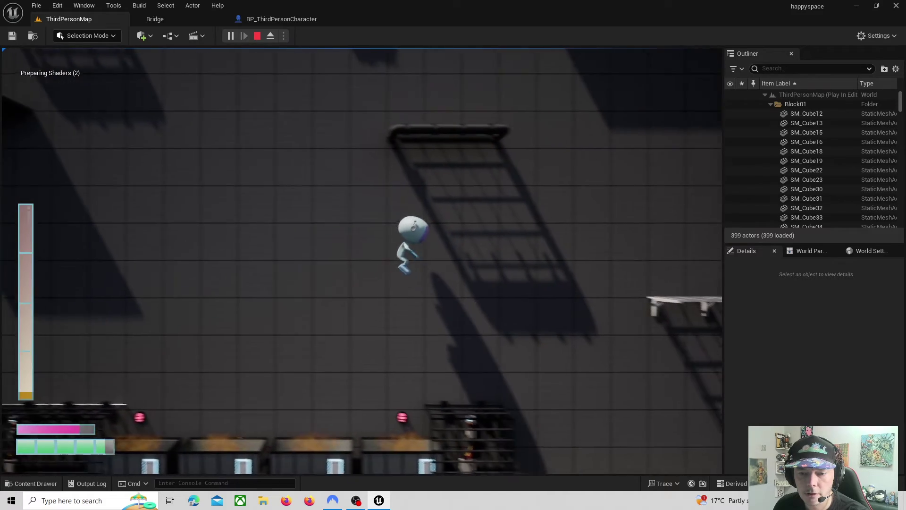
key("d")
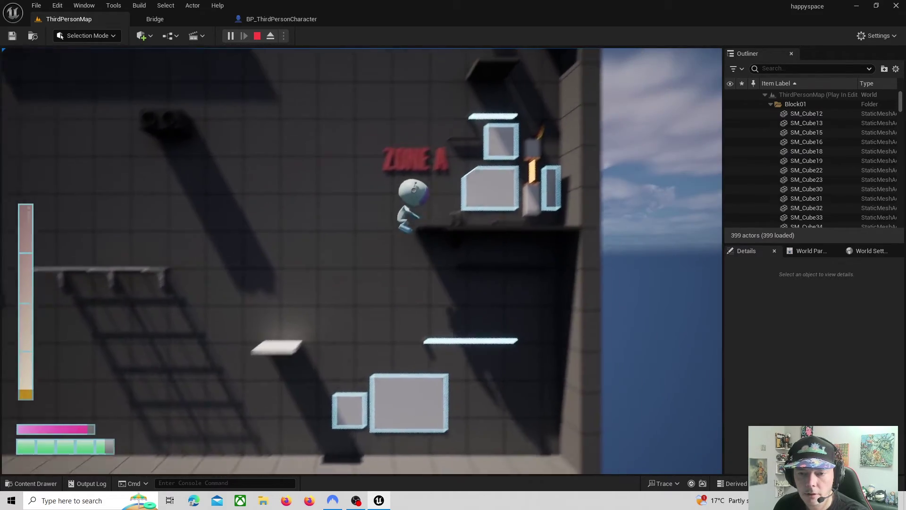
key("space")
key("a")
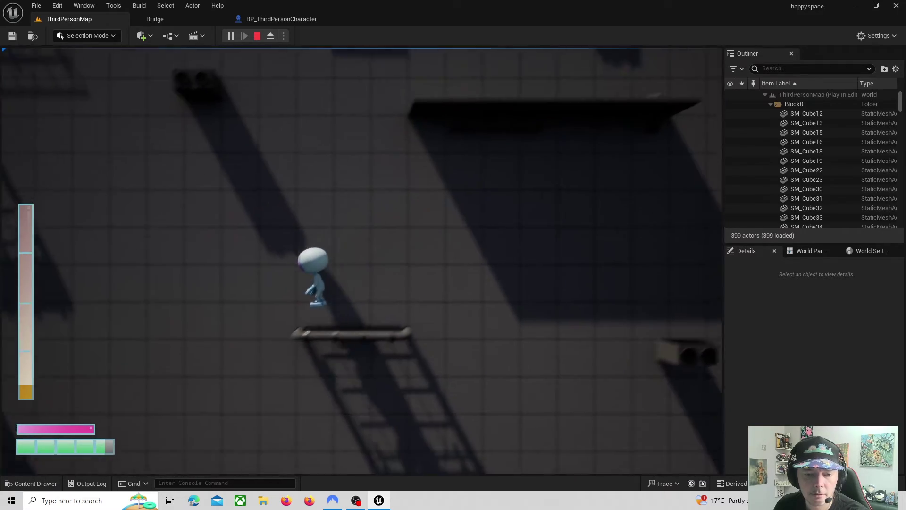
key("space")
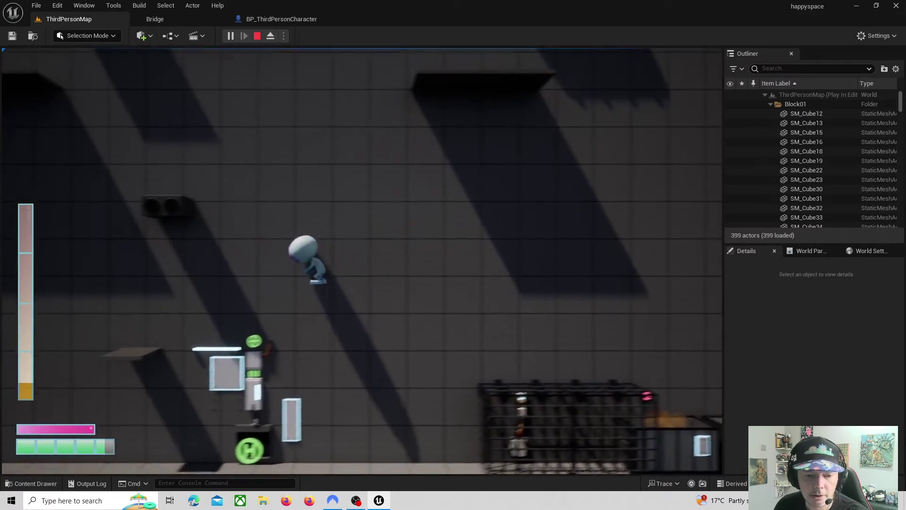
key("d")
key("space")
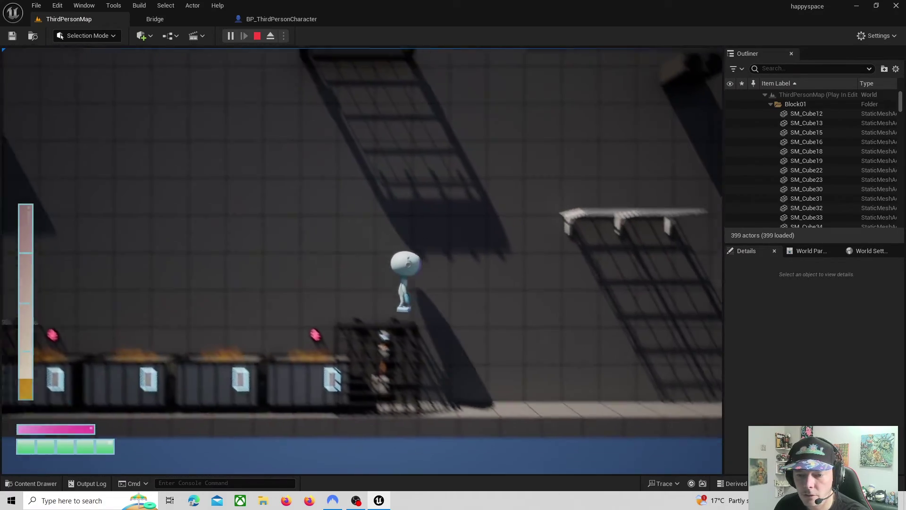
Run the character over the ZONE A blocks and along the ledge, then stop playing
key("space")
key("d")
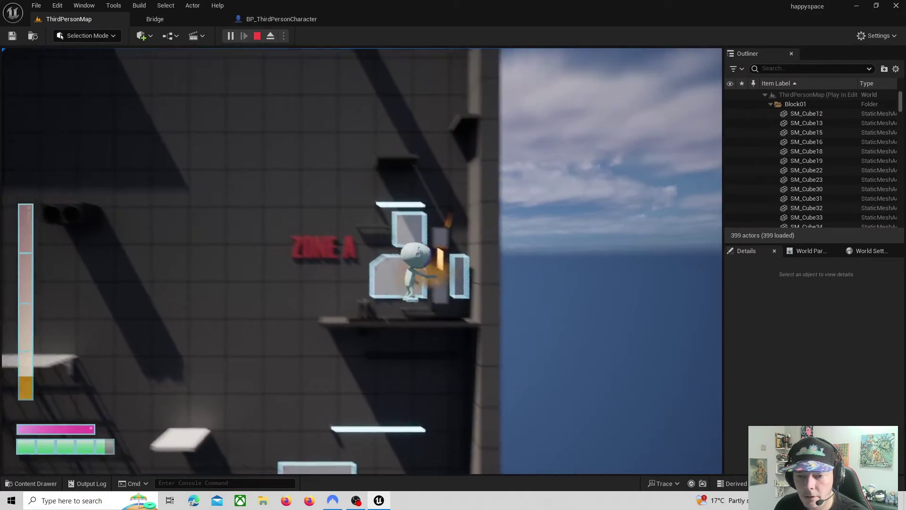
key("d")
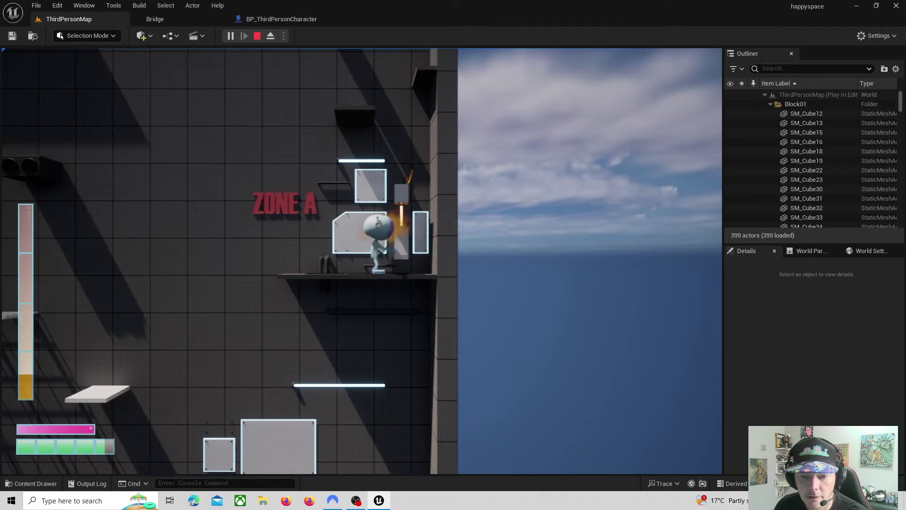
key("a")
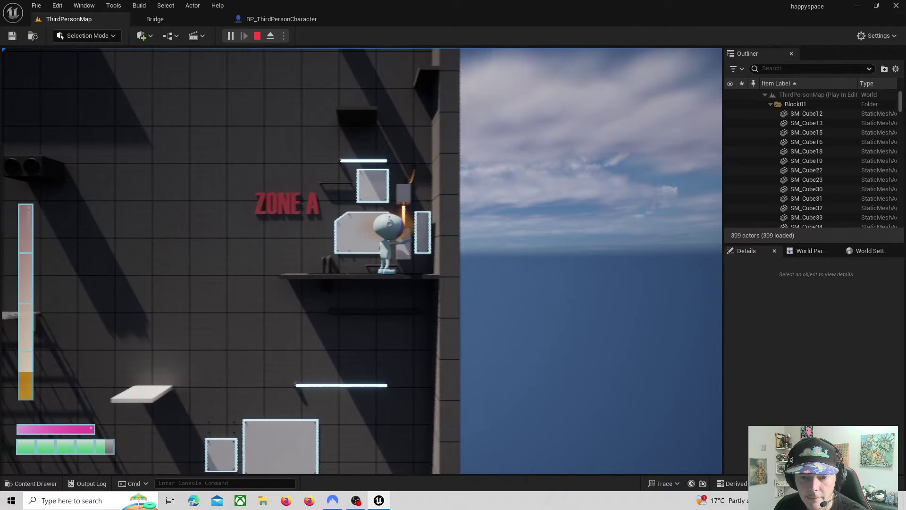
key("d")
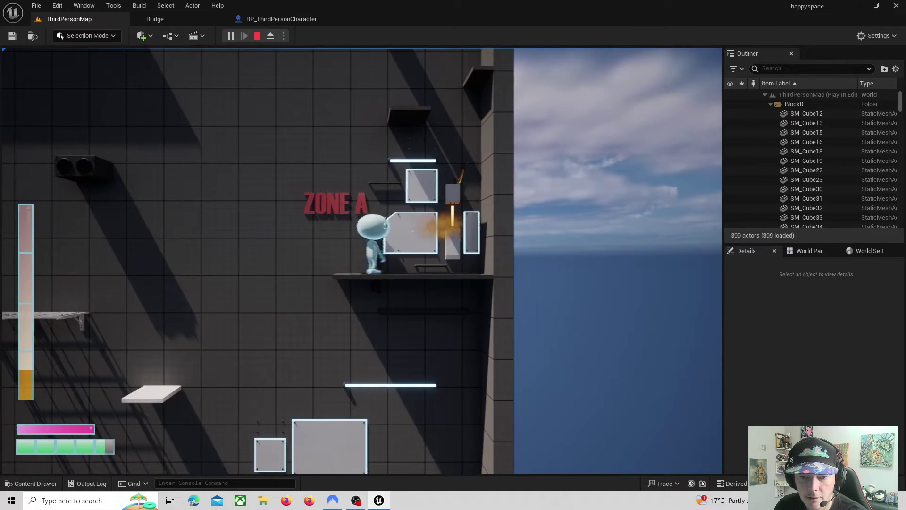
key("a")
key("d")
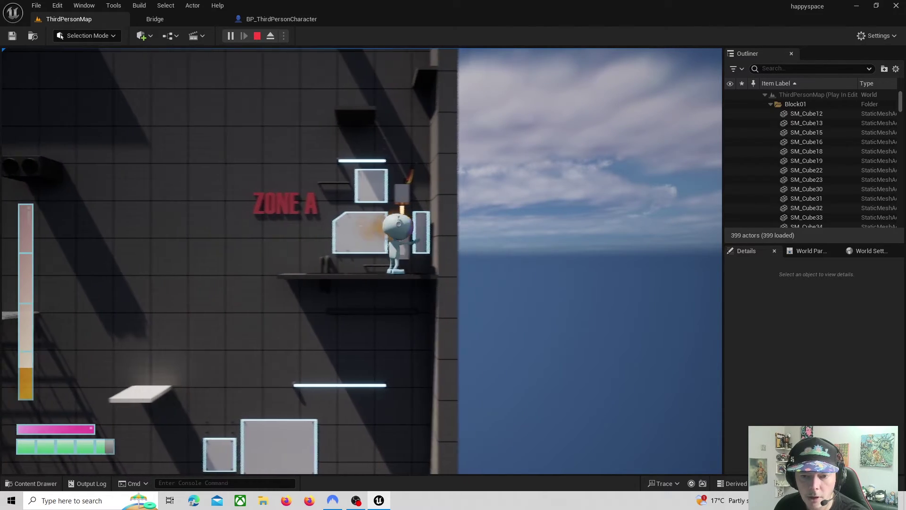
key("a")
key("space")
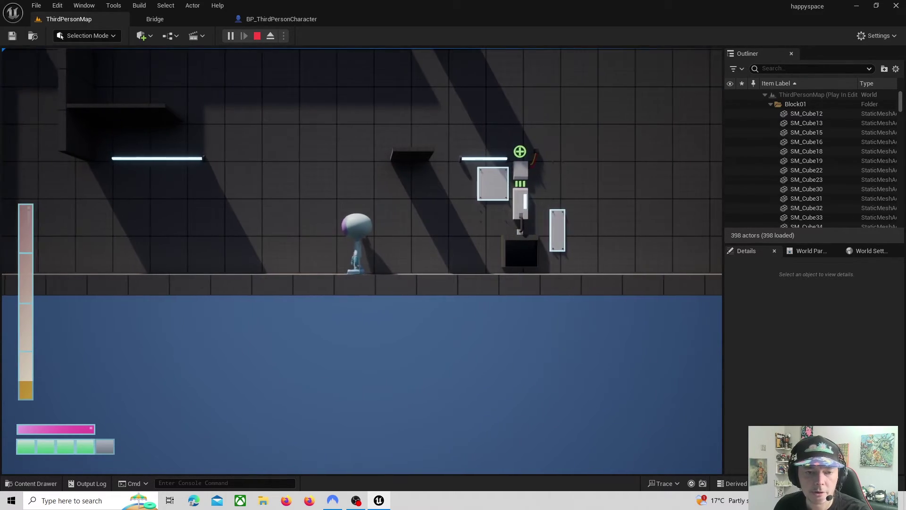
key("Escape")
Bring up the Content Drawer at the energys folder, showing its 14 assets including textytest
right_click_drag(391, 278, 367, 287)
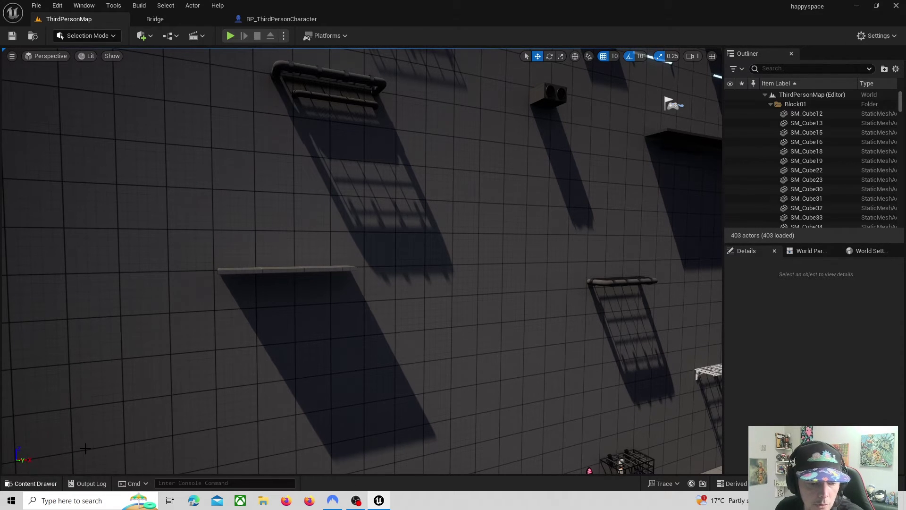
key("ctrl+space")
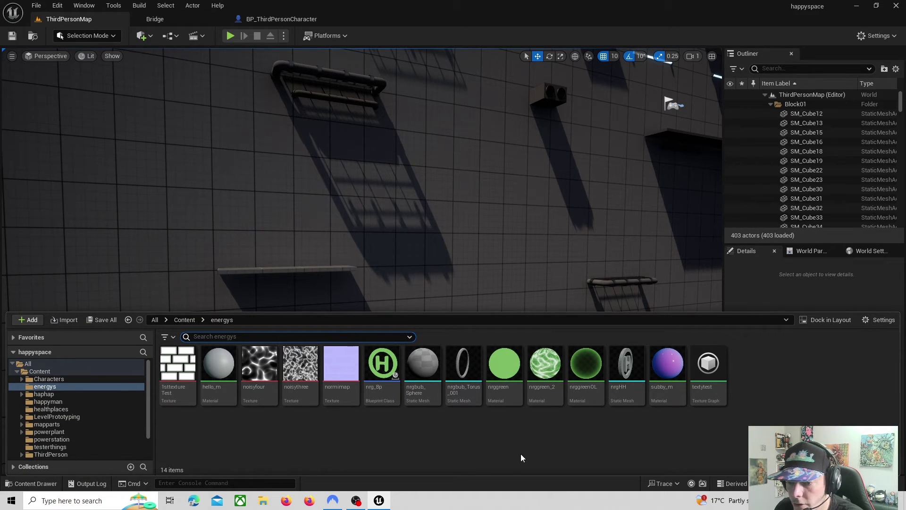
Open the textytest Texture Graph, preview its brick output and confirm the top Output node's name
double_click(716, 394)
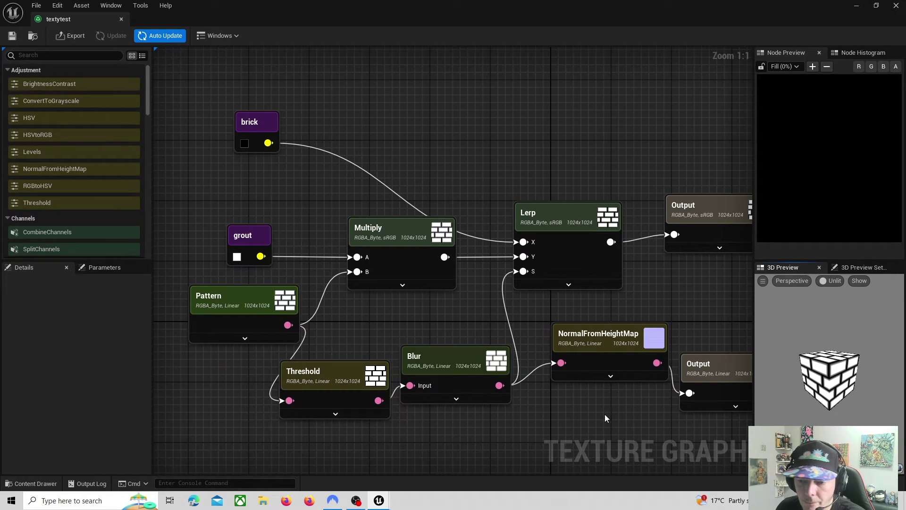
right_click_drag(606, 418, 495, 408)
left_click(583, 211)
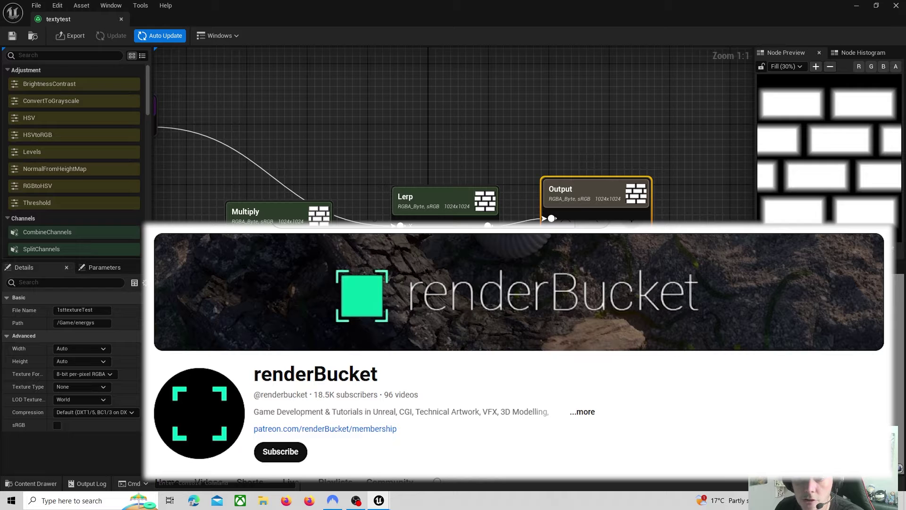
scroll(567, 221, "down", 1)
right_click_drag(380, 170, 417, 171)
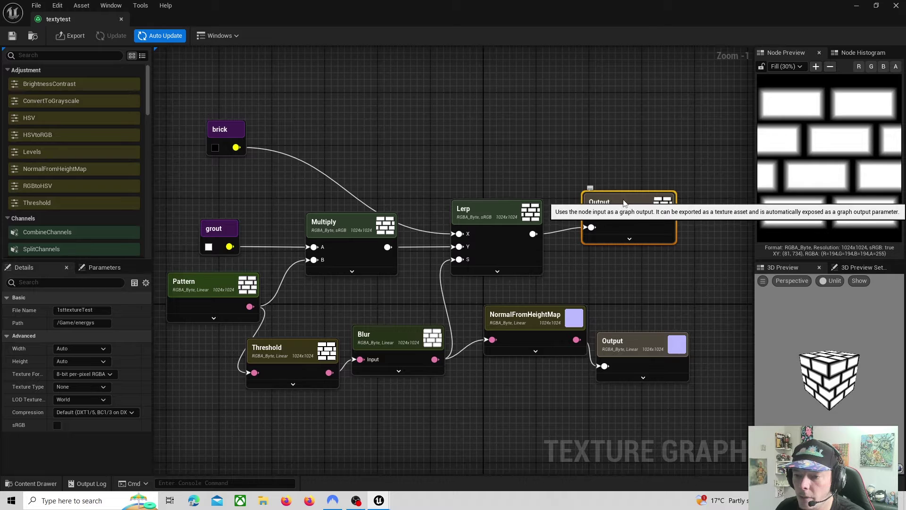
double_click(613, 204)
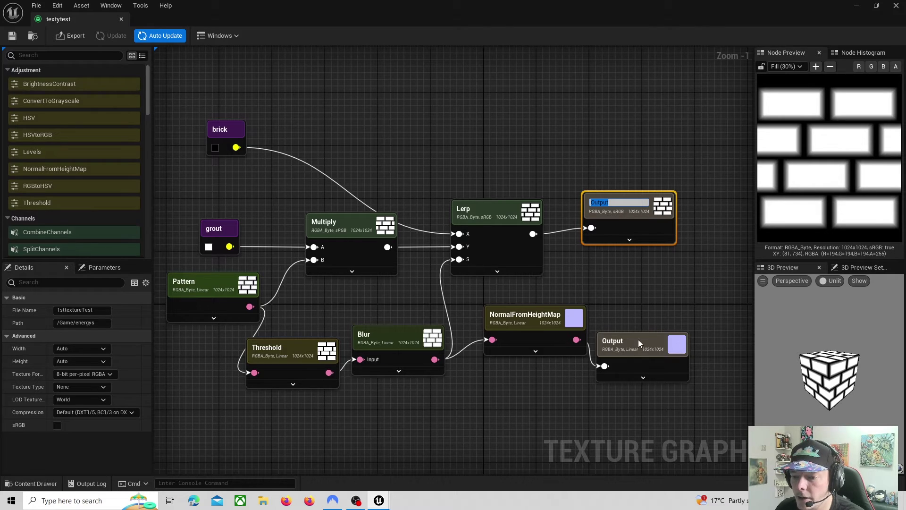
key("Return")
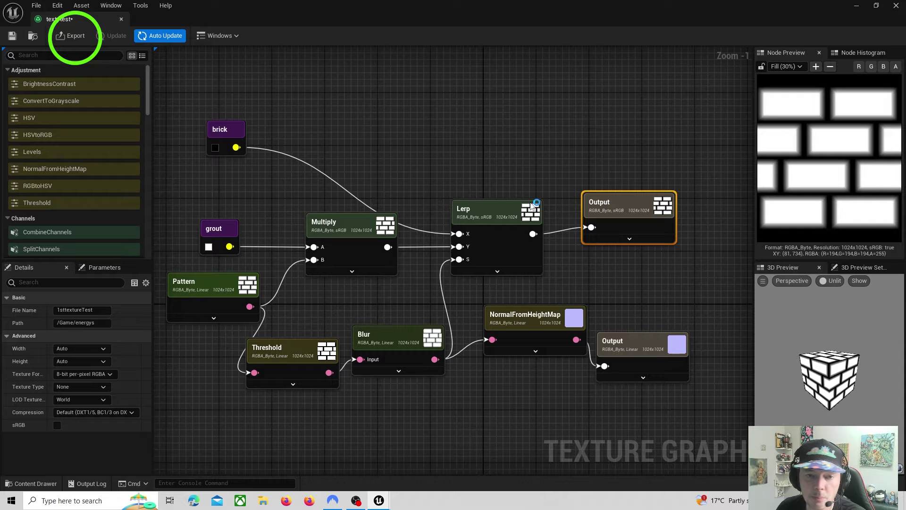
Finish the export outputs choice, preview the normal-map output and save textytest
left_click(71, 36)
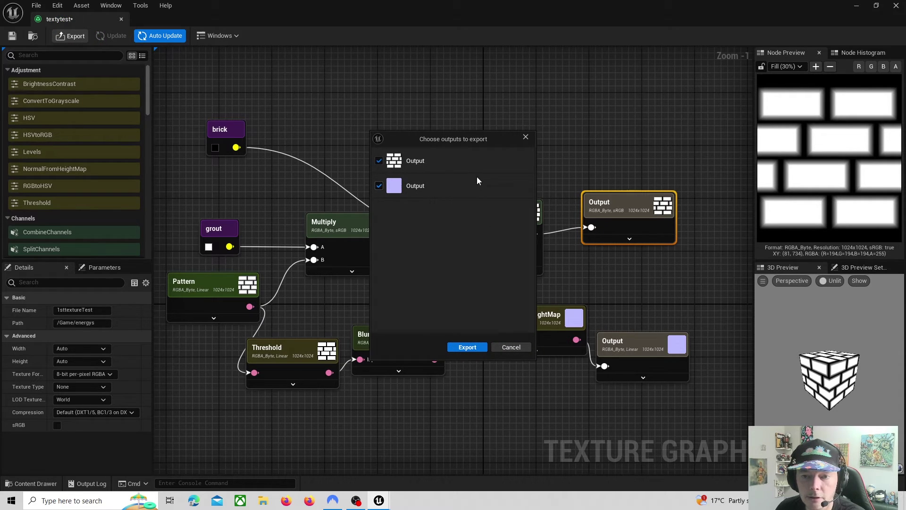
left_click(512, 347)
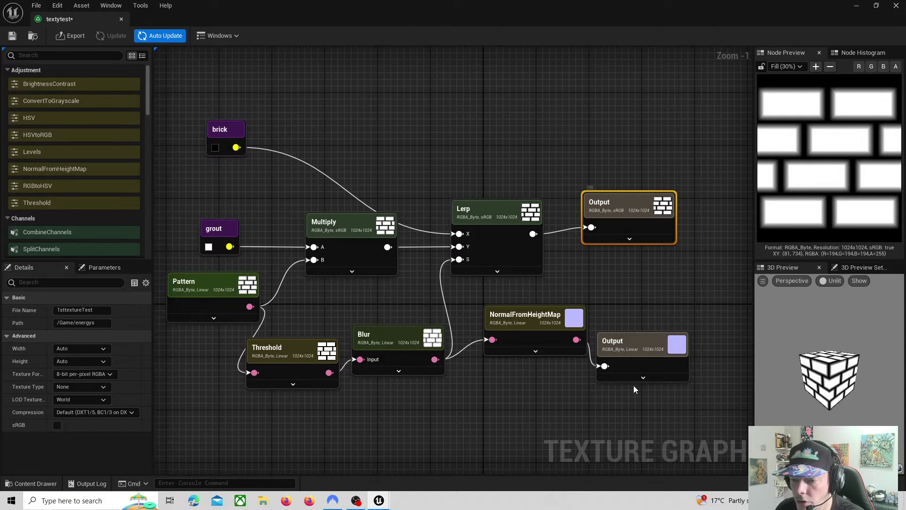
left_click(623, 345)
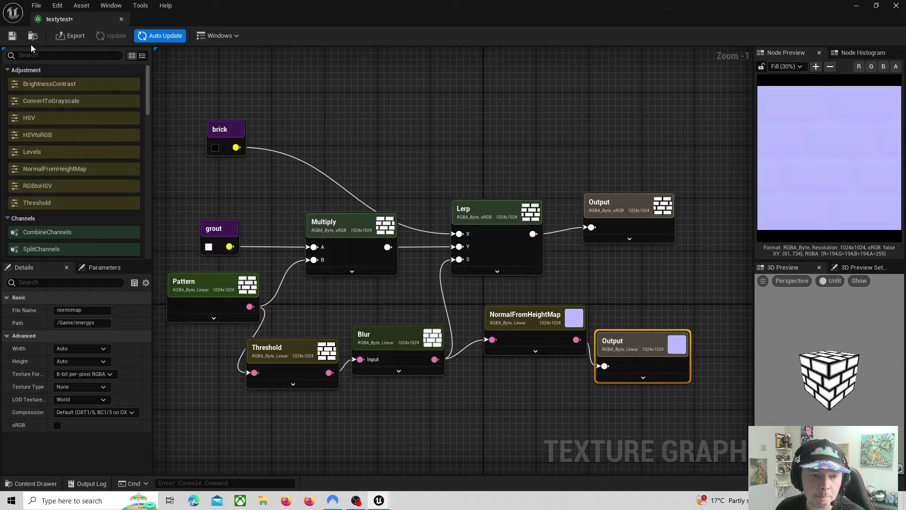
left_click(12, 36)
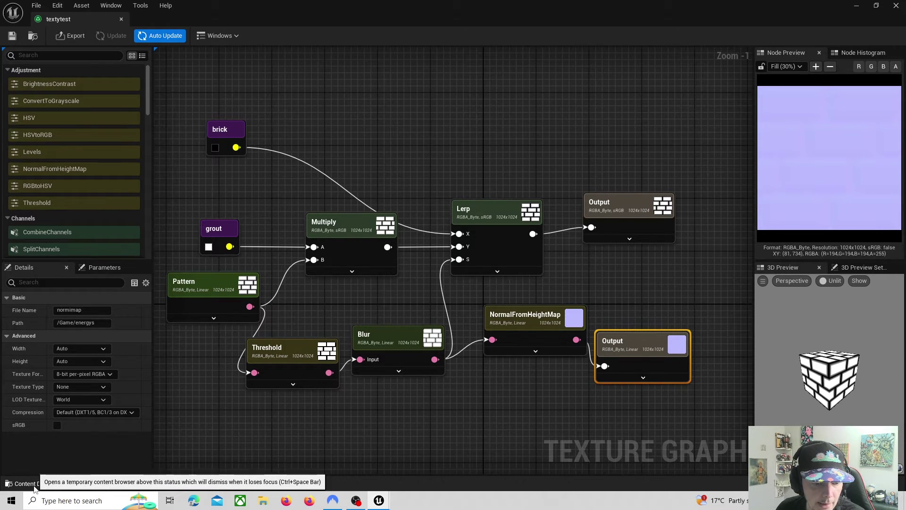
Open the 1sttextureTest brick texture from the energys folder, then close it
left_click(25, 483)
double_click(176, 393)
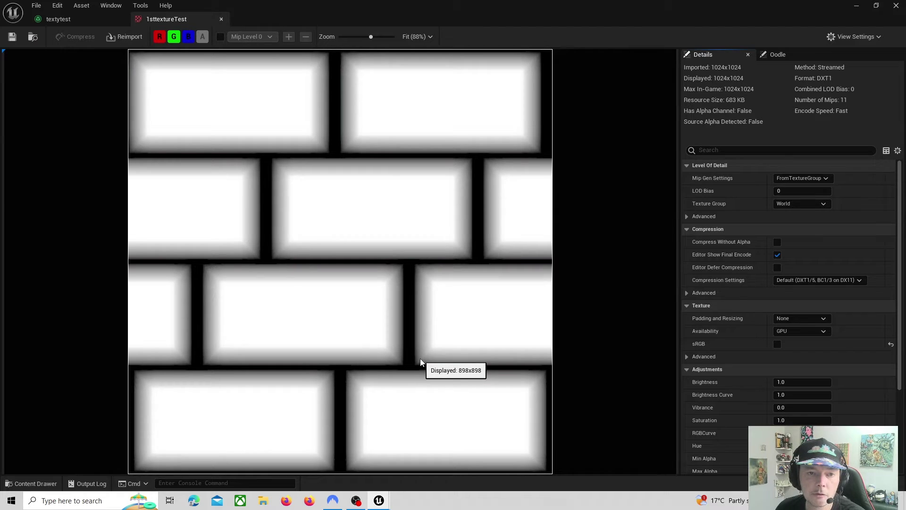
left_click(221, 19)
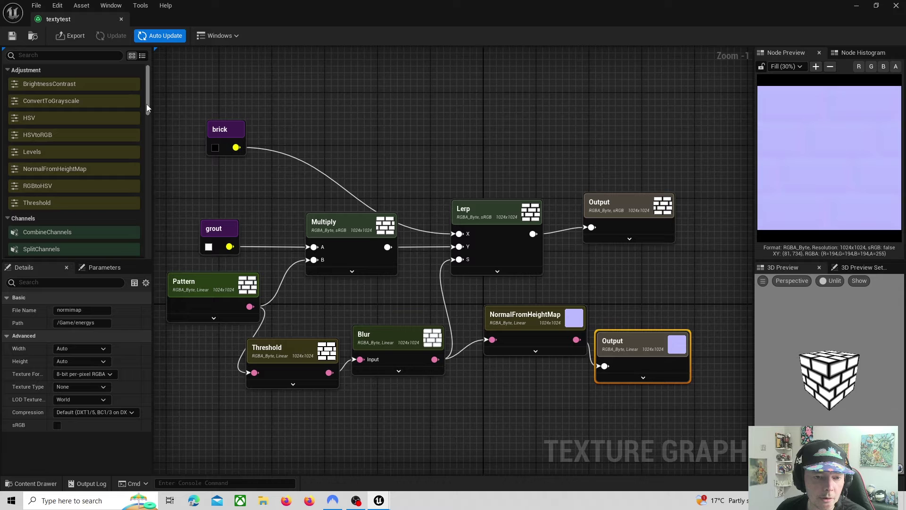
Add a Noise node to the brick graph with Seed 100 and Amplitude about 1.75
left_click_drag(146, 104, 154, 252)
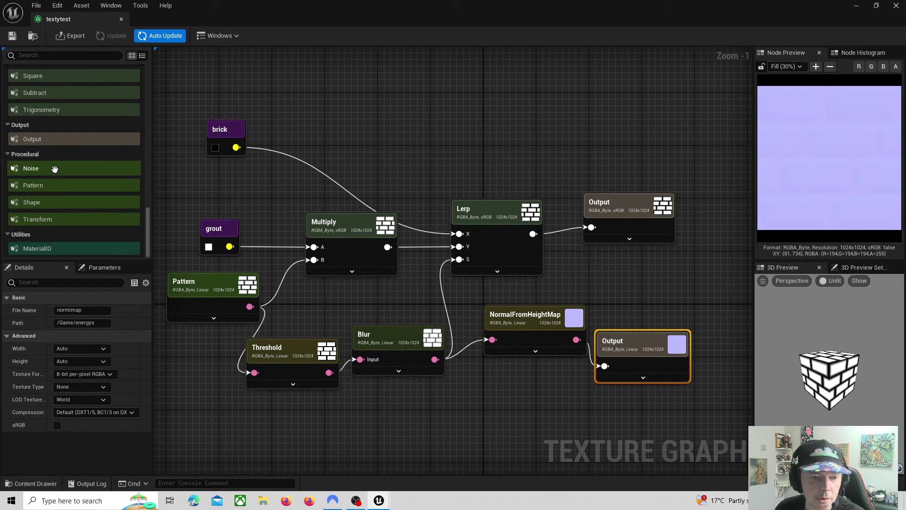
left_click_drag(56, 168, 349, 112)
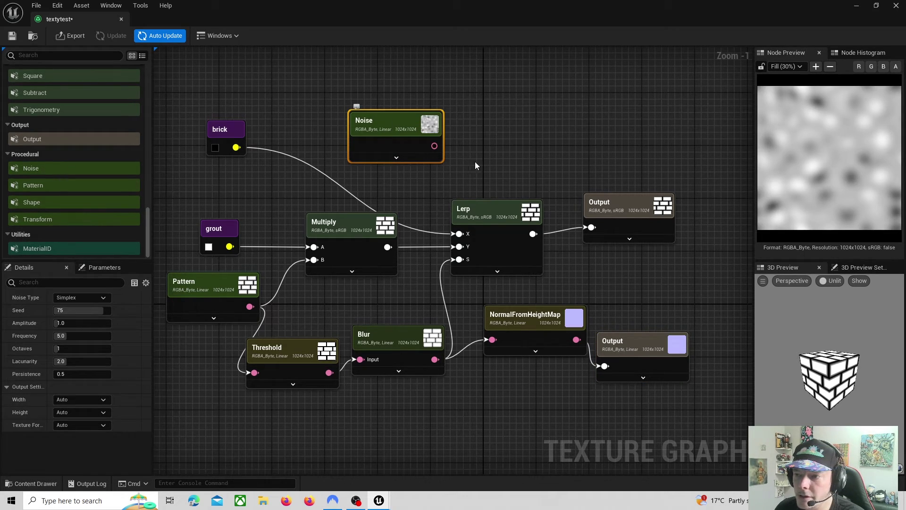
left_click(397, 156)
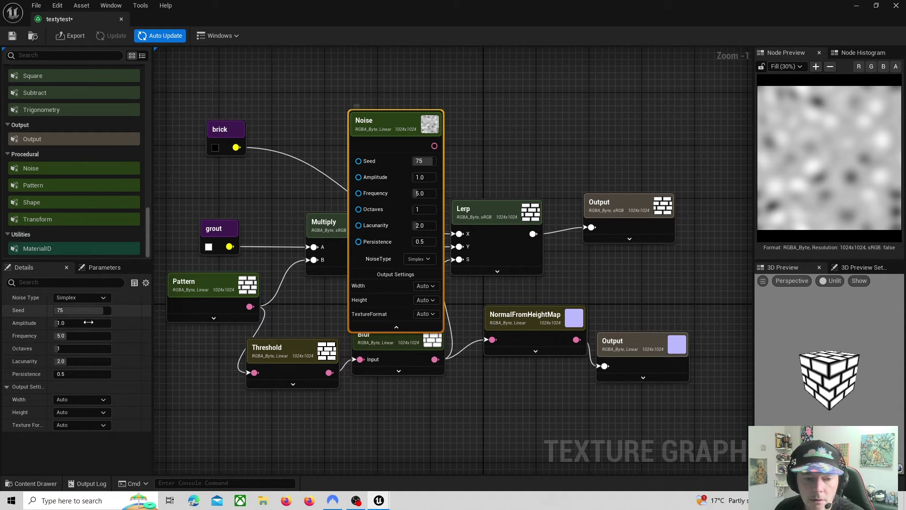
left_click_drag(63, 311, 108, 311)
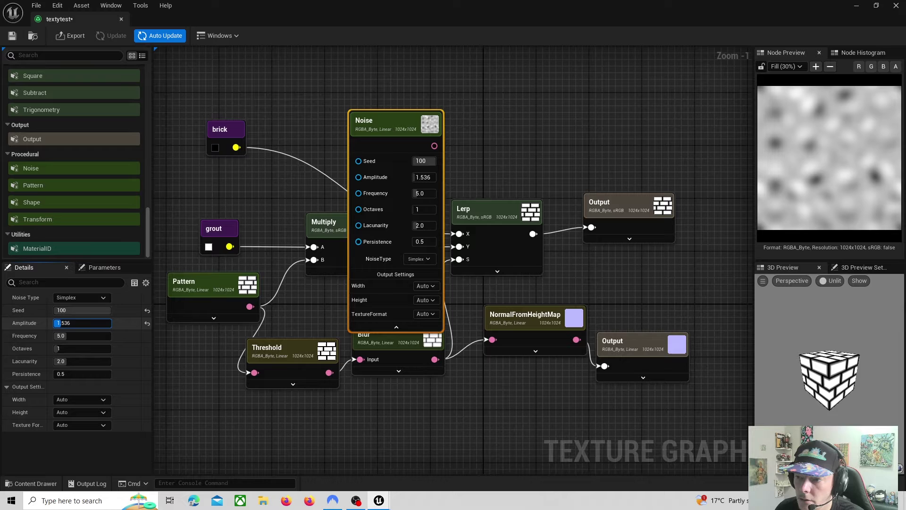
left_click_drag(66, 323, 85, 322)
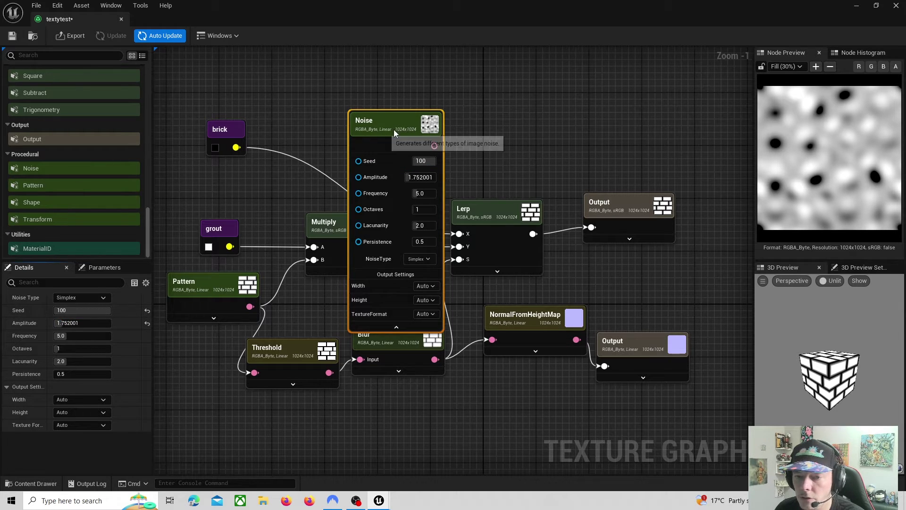
Delete the Noise node, save textytest and preview the brick output
key("Delete")
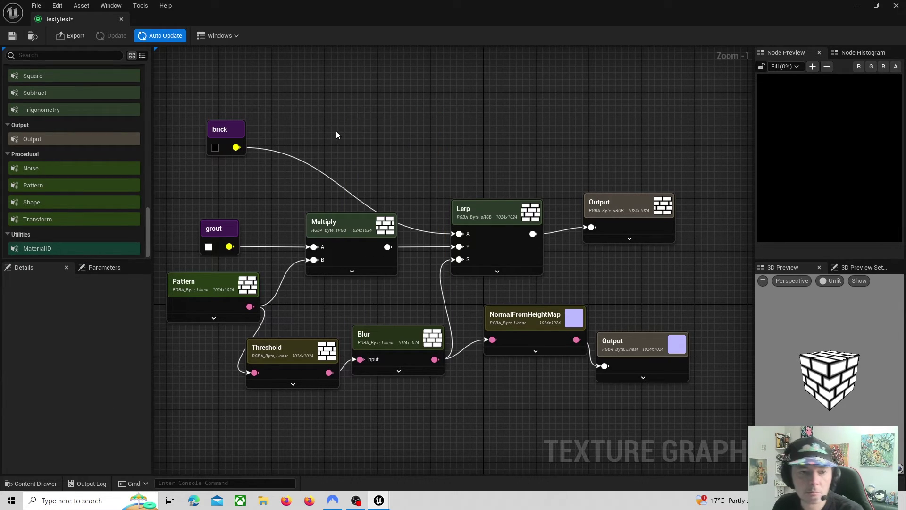
left_click(12, 36)
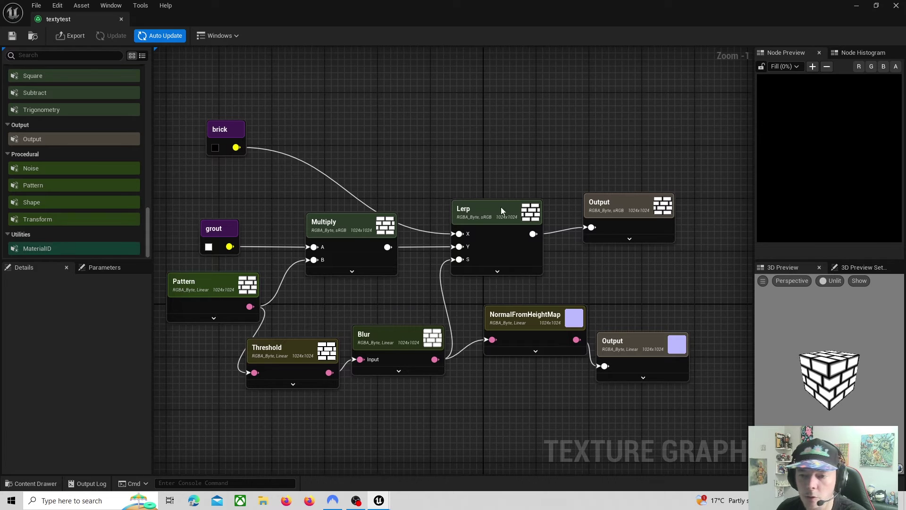
left_click(613, 234)
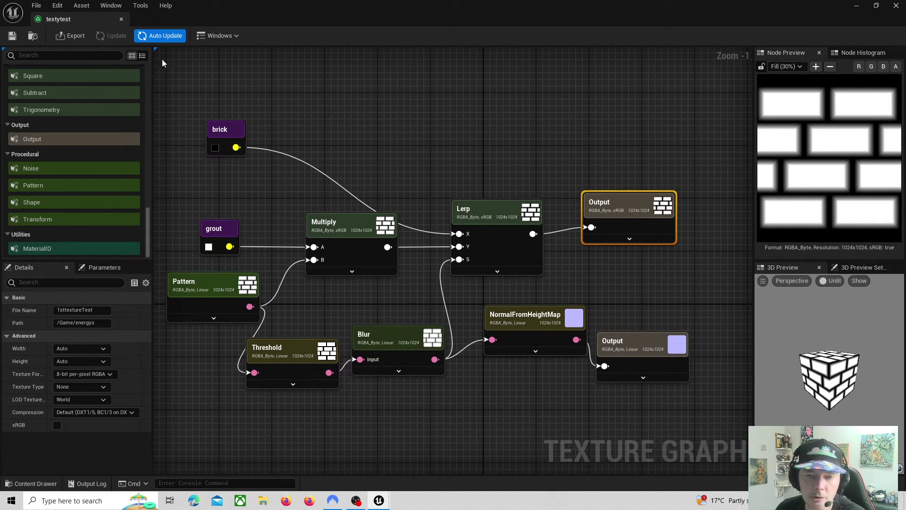
Close textytest and open the subby_m material from the energys folder
left_click(122, 19)
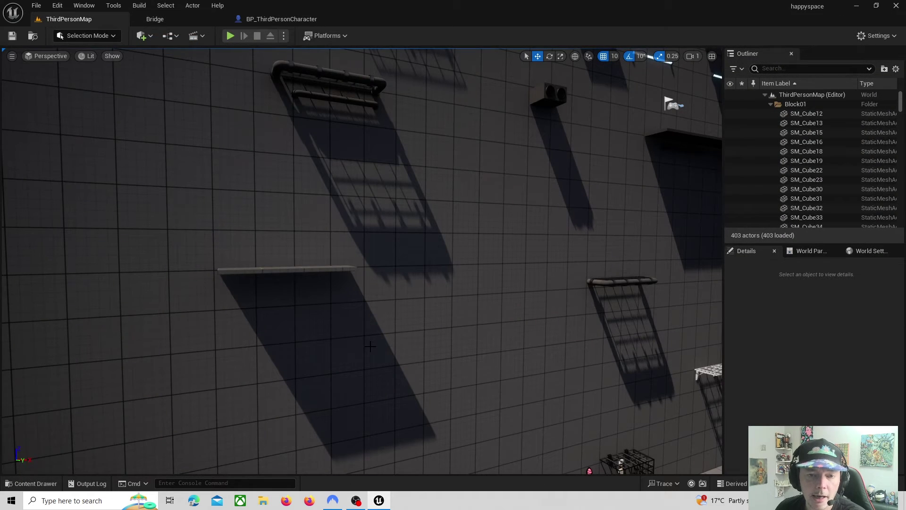
left_click(34, 483)
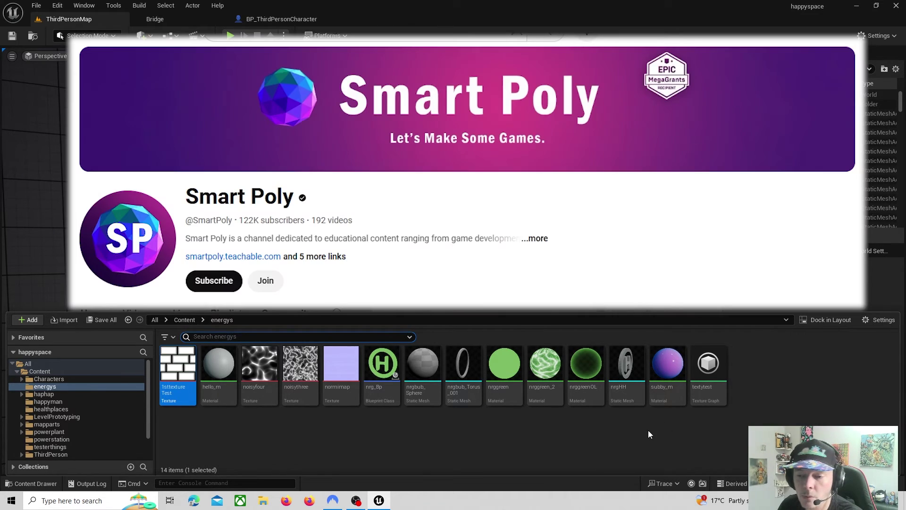
double_click(664, 395)
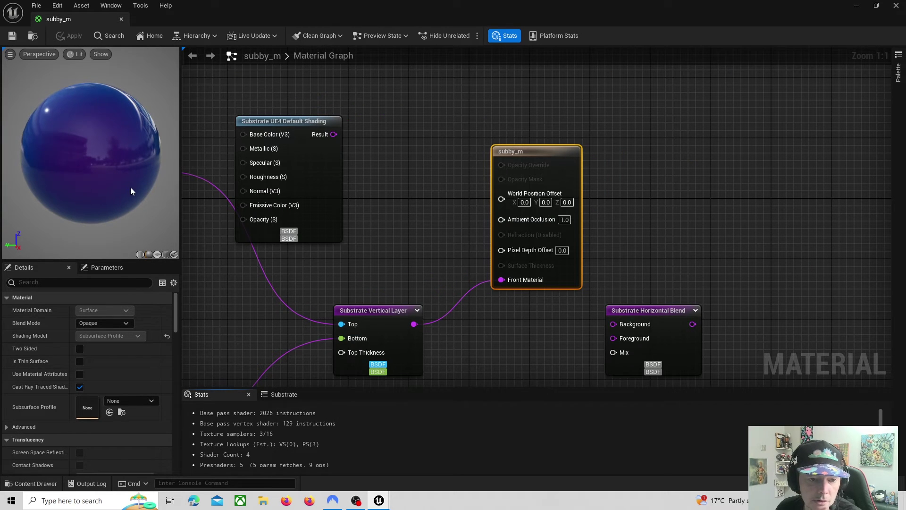
Orbit the subby_m preview sphere and bring the Substrate Slab nodes into view
left_click_drag(130, 187, 137, 136)
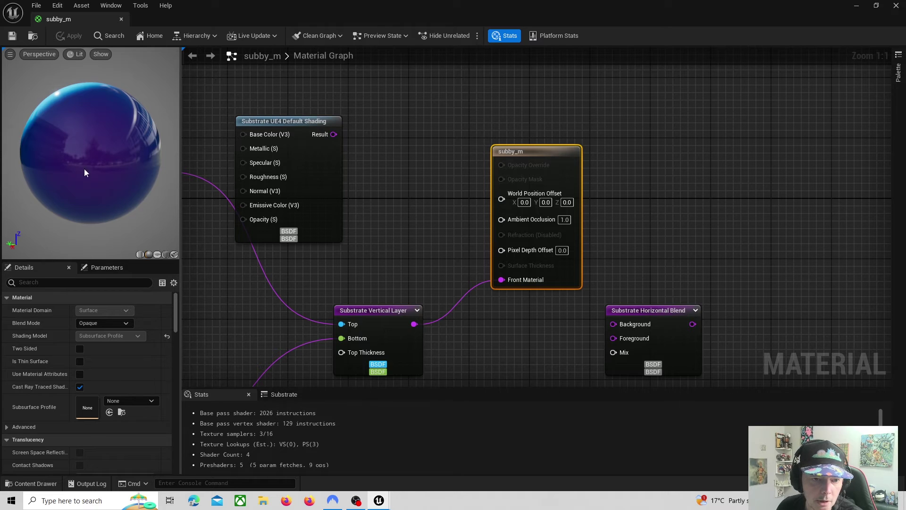
left_click_drag(84, 168, 128, 163)
scroll(398, 267, "down", 2)
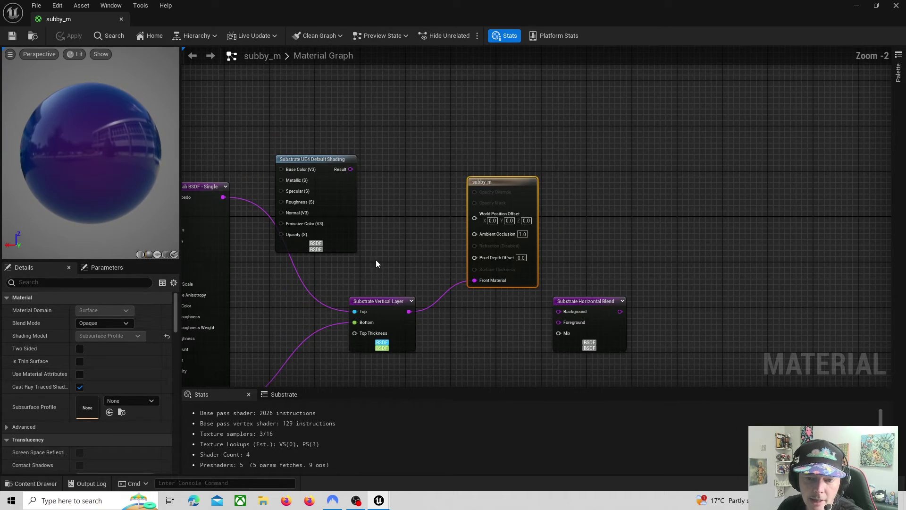
mouse_move(279, 296)
right_mouse_down()
mouse_move(412, 229)
mouse_move(443, 243)
right_mouse_up()
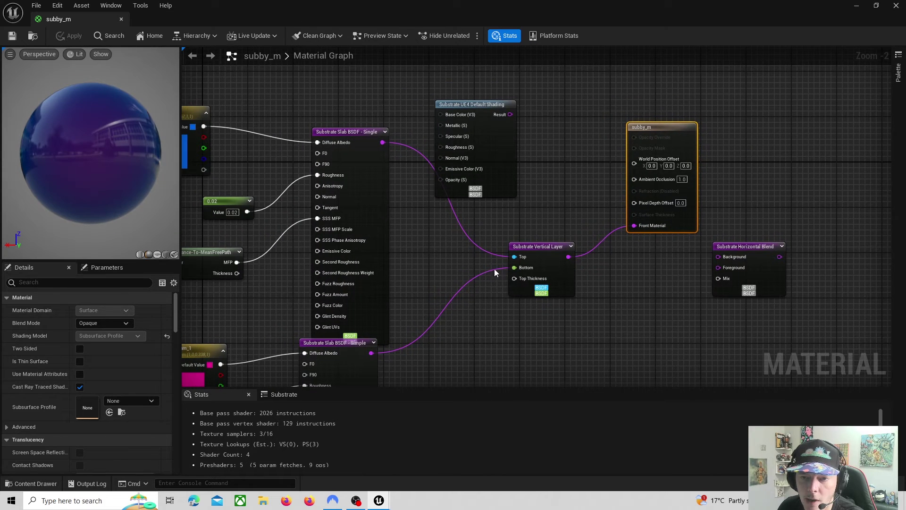
Move the Substrate UE4 Default Shading node up and select the Slab BSDF node for inspection
left_click(489, 101)
right_click_drag(551, 188, 598, 213)
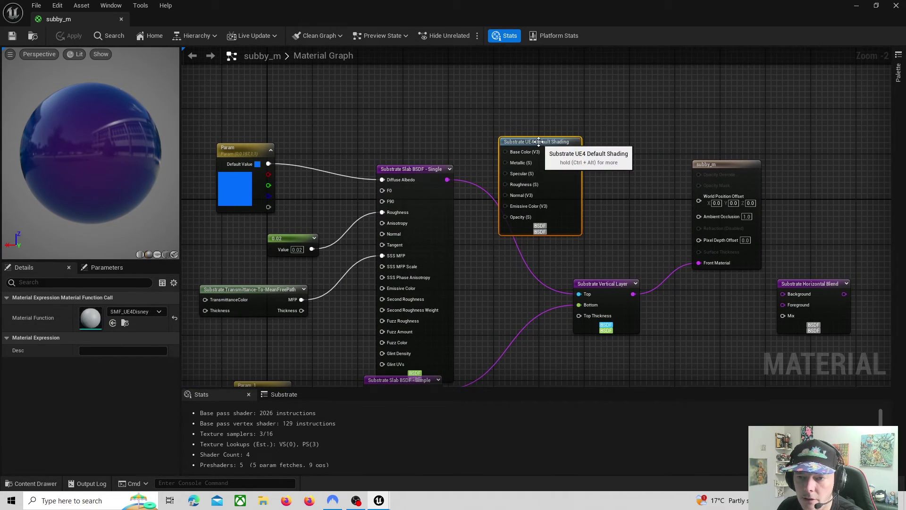
mouse_move(538, 141)
left_mouse_down()
mouse_move(532, 162)
mouse_move(544, 102)
left_mouse_up()
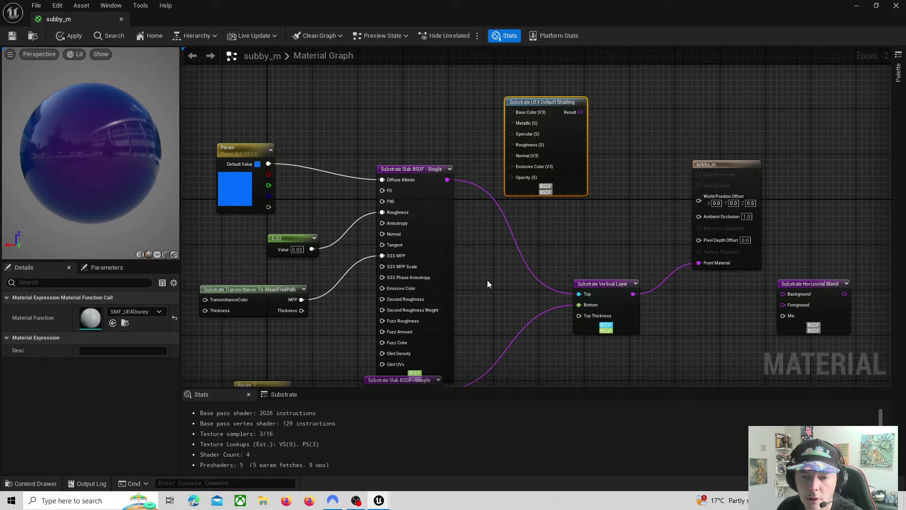
right_click_drag(487, 279, 522, 279)
scroll(522, 278, "up", 1)
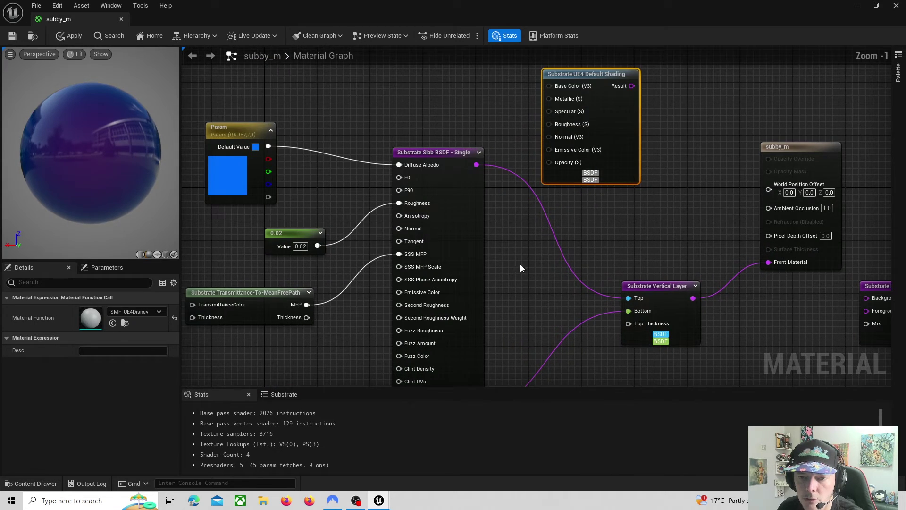
left_click(476, 221)
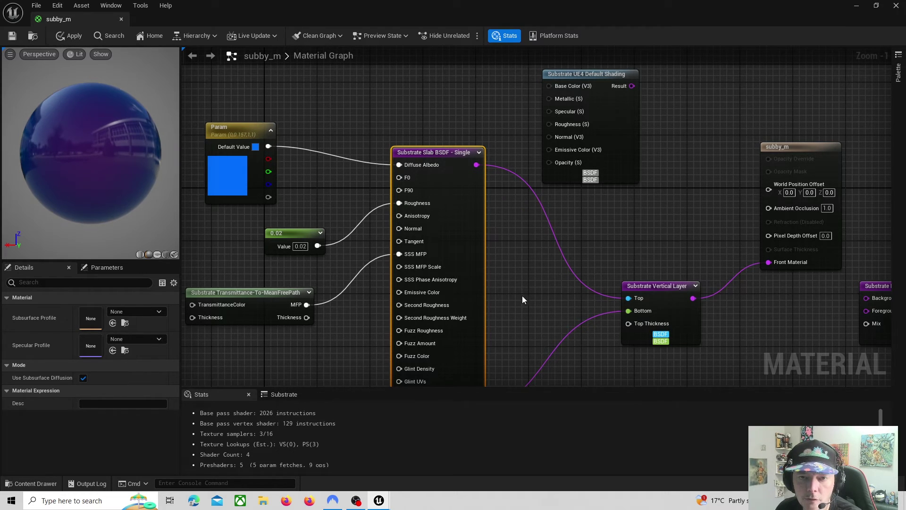
right_click(615, 231)
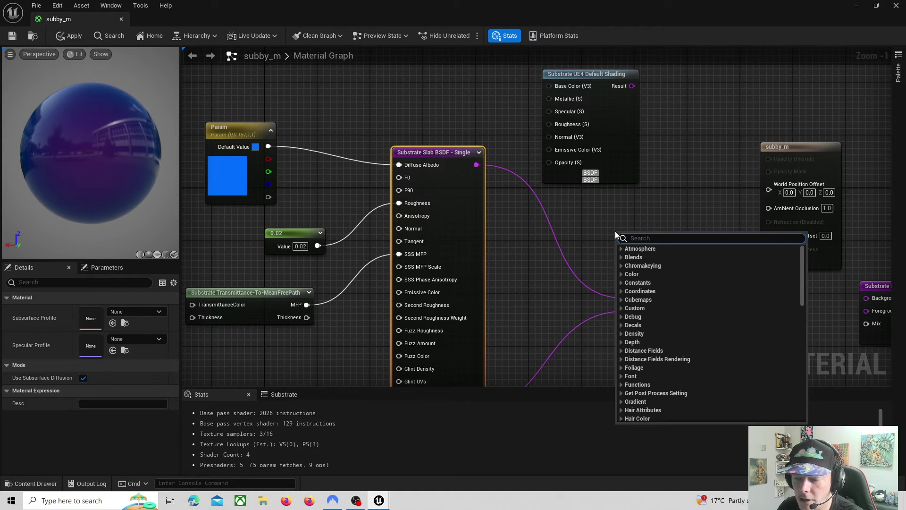
type("sub")
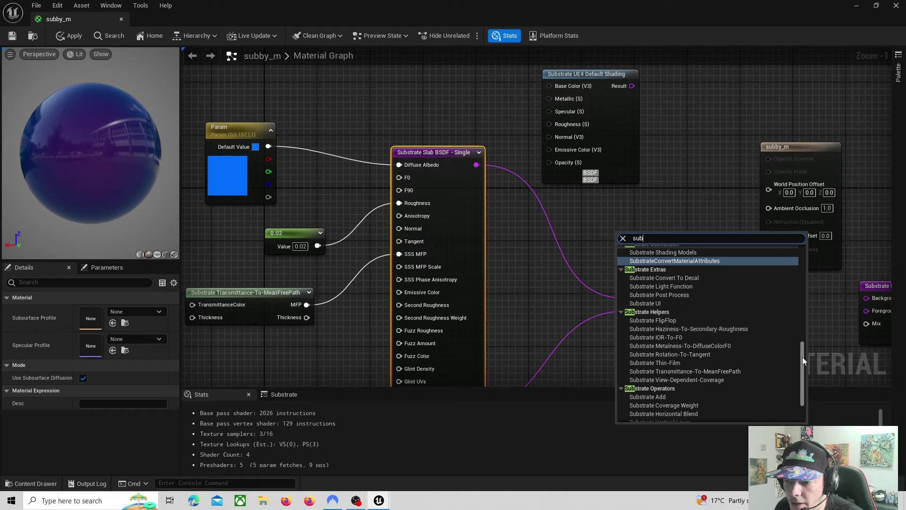
scroll(802, 357, "up", 1)
scroll(805, 349, "down", 1)
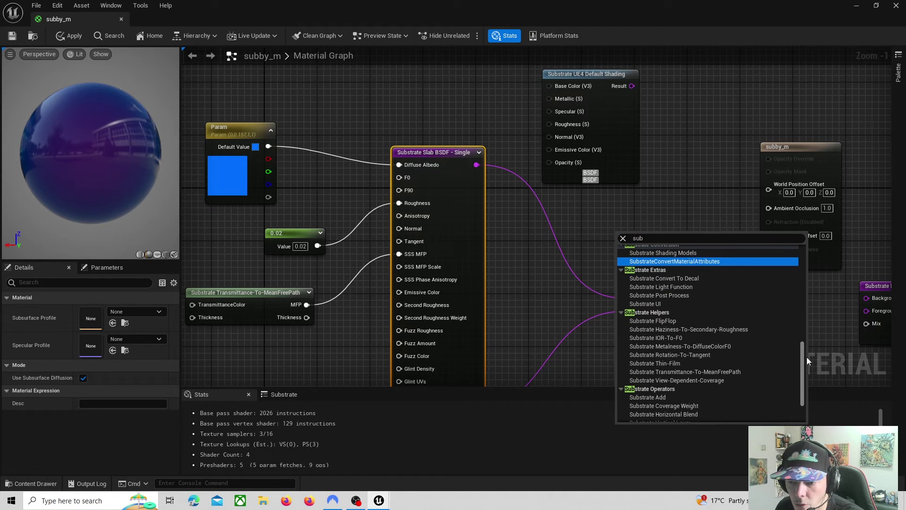
left_click_drag(806, 357, 806, 377)
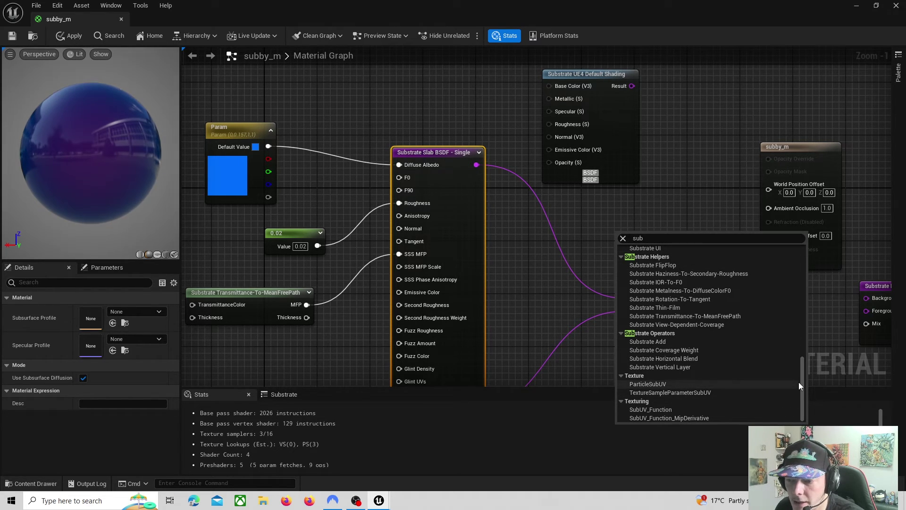
mouse_move(802, 381)
left_mouse_down()
mouse_move(819, 310)
mouse_move(818, 336)
left_mouse_up()
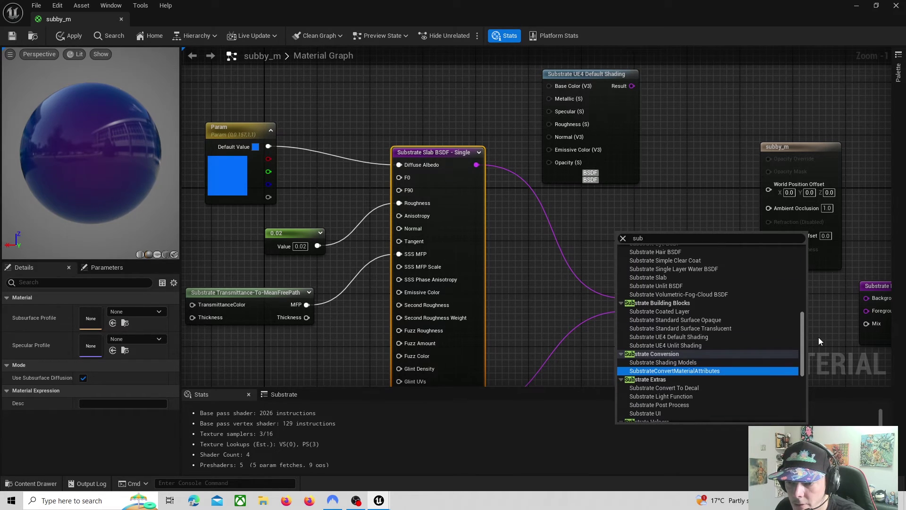
left_click(622, 239)
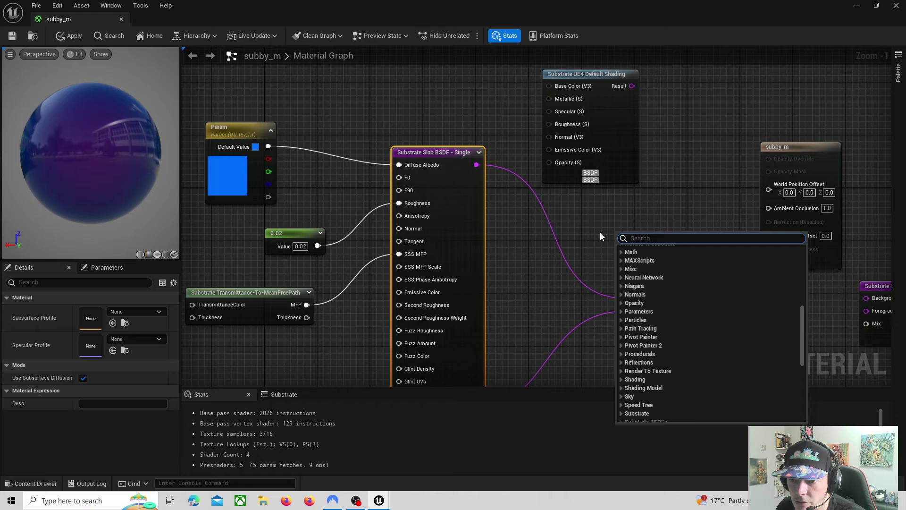
left_click(599, 232)
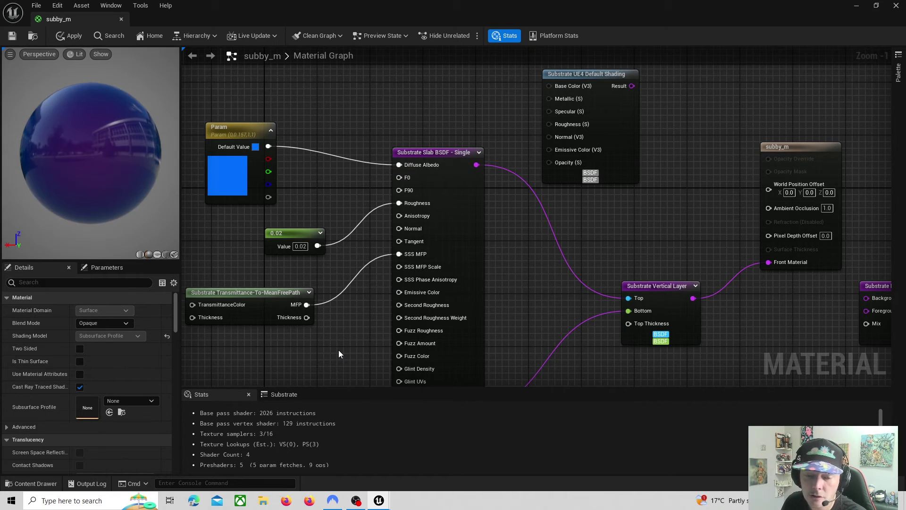
Close subby_m applying its changes, reopen it from the Content Drawer, then close it again
left_click(121, 19)
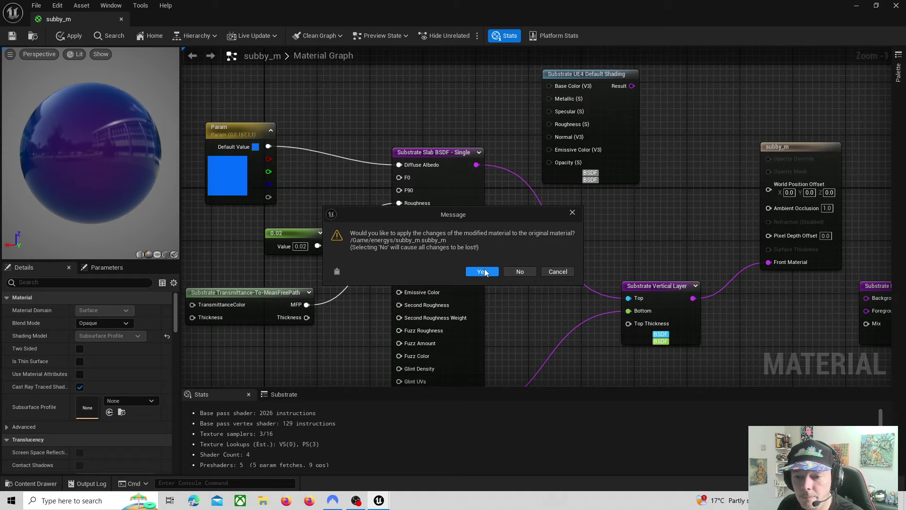
left_click(480, 271)
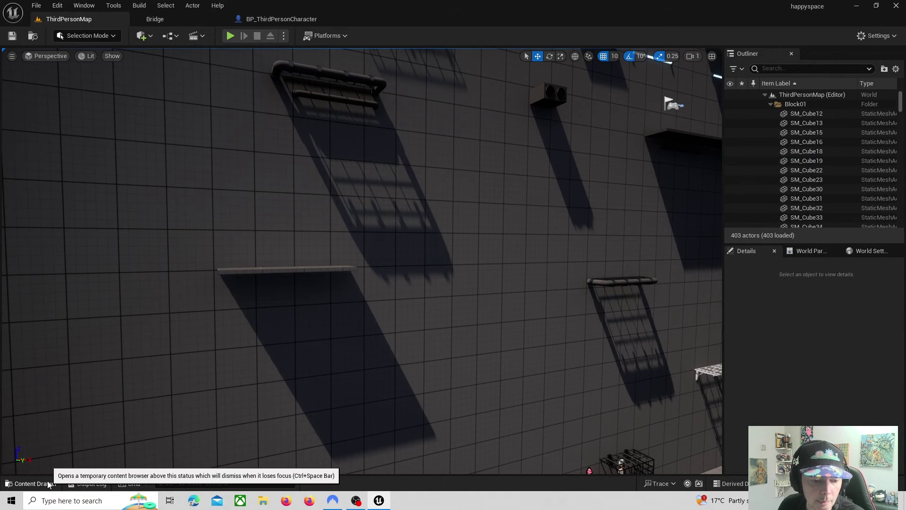
left_click(31, 483)
left_click(720, 425)
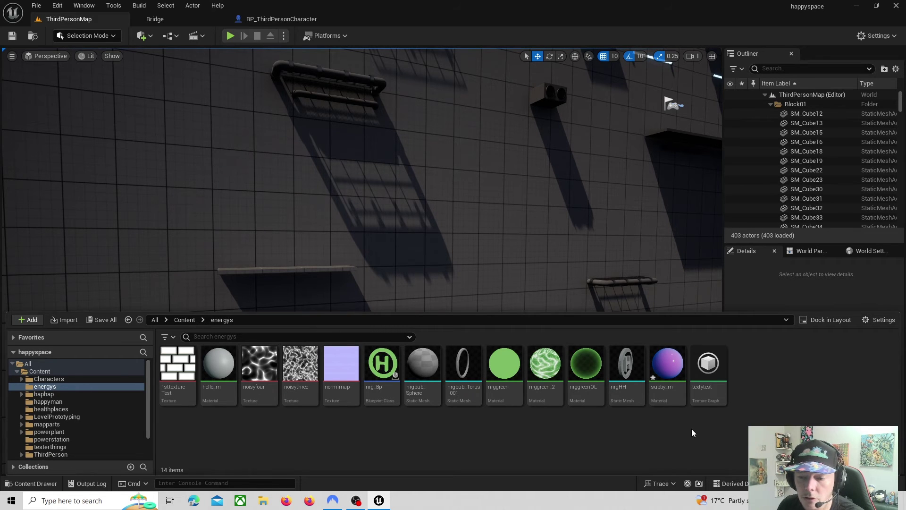
double_click(673, 389)
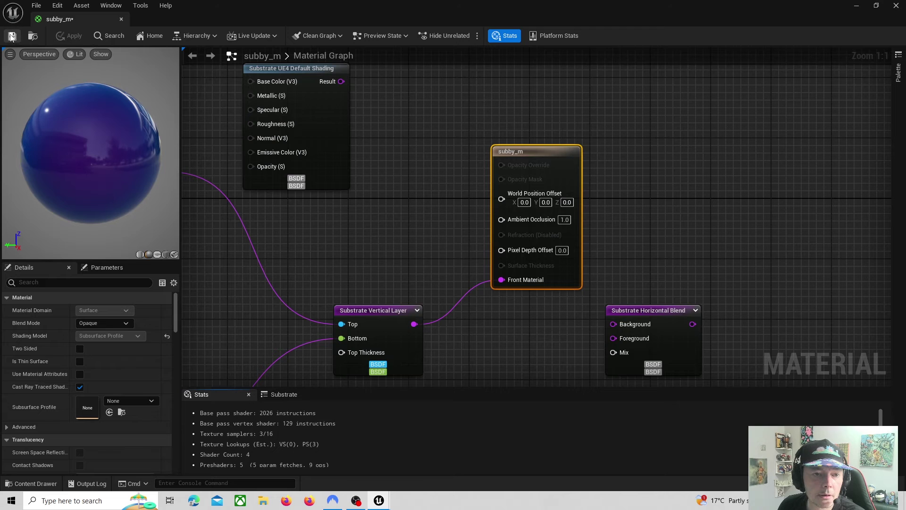
left_click(121, 19)
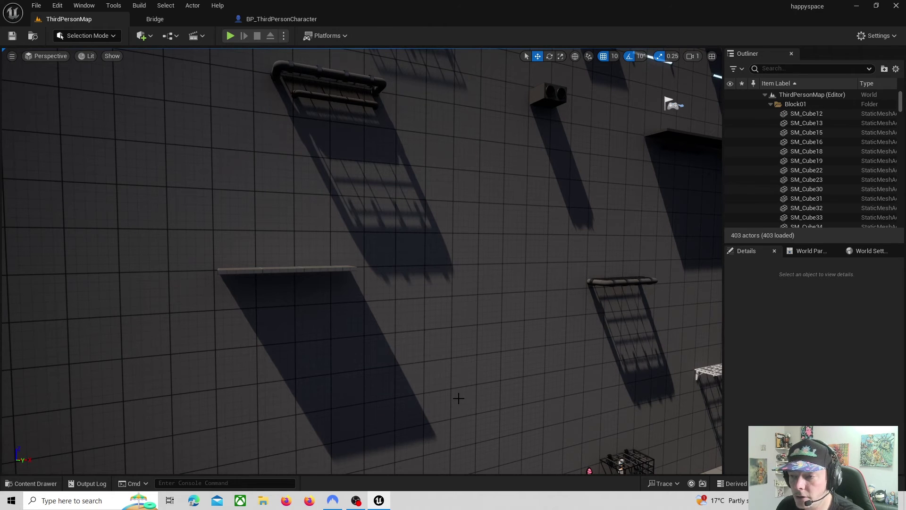
Fly the camera back along the wall to show the ledges, cages and crates lower down
right_click_drag(361, 259, 361, 259)
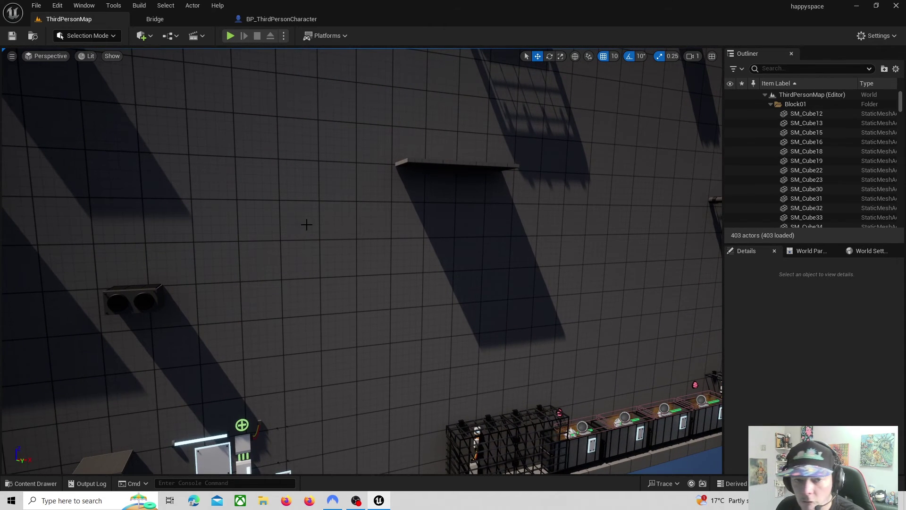
Search Project Settings for 'subst', confirm Substrate materials (Experimental) is enabled, then close the settings
left_click(57, 6)
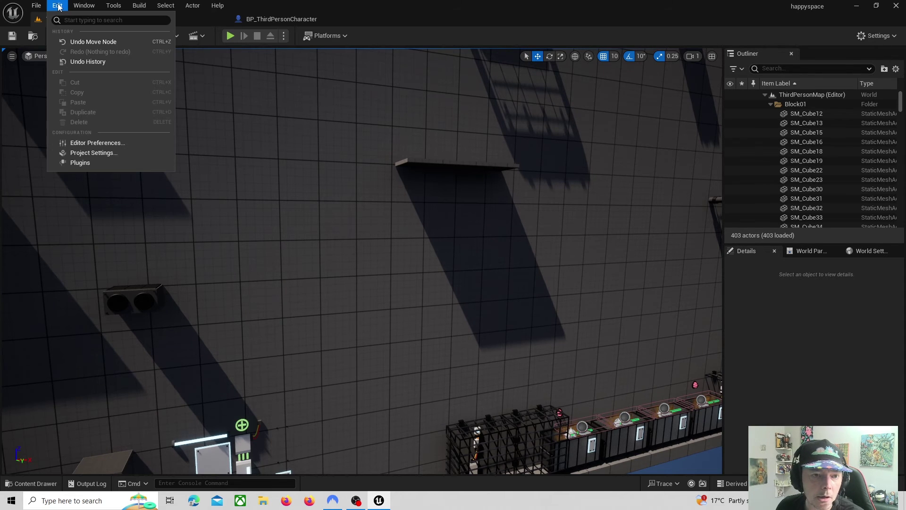
left_click(96, 155)
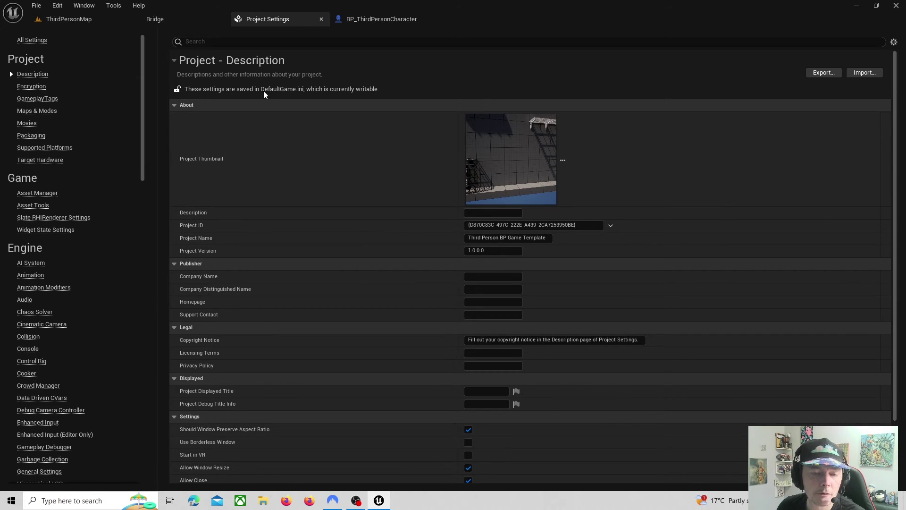
left_click(269, 42)
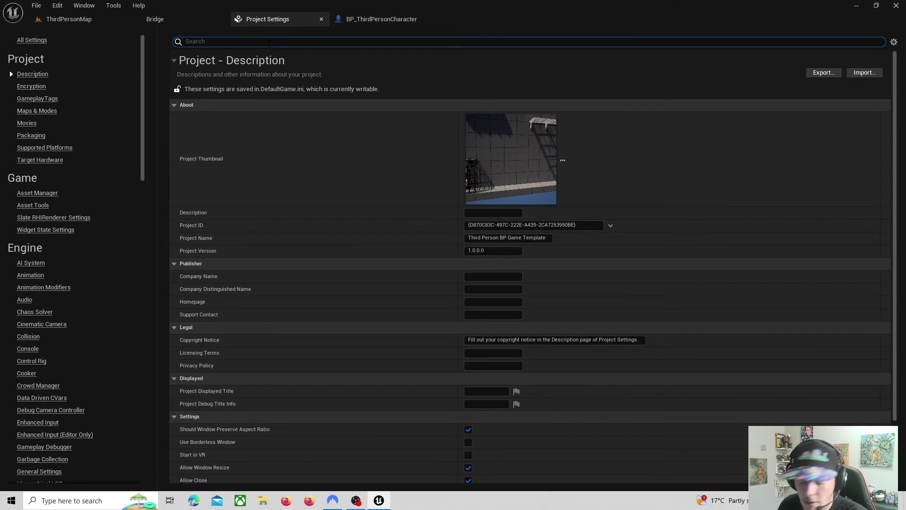
type("subt")
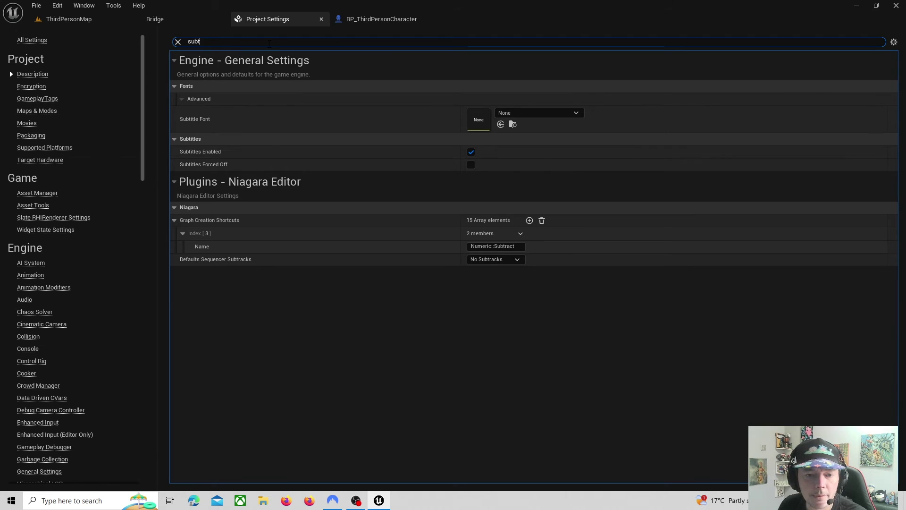
key("BackSpace")
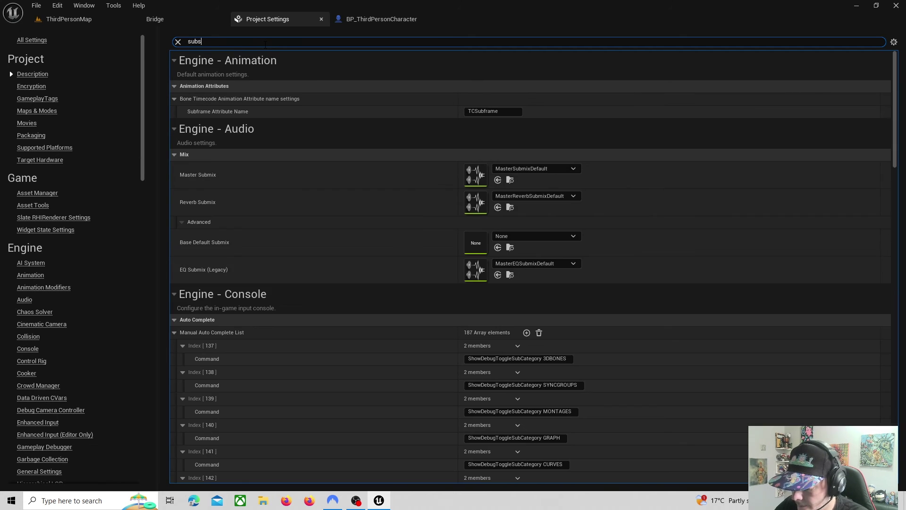
type("st")
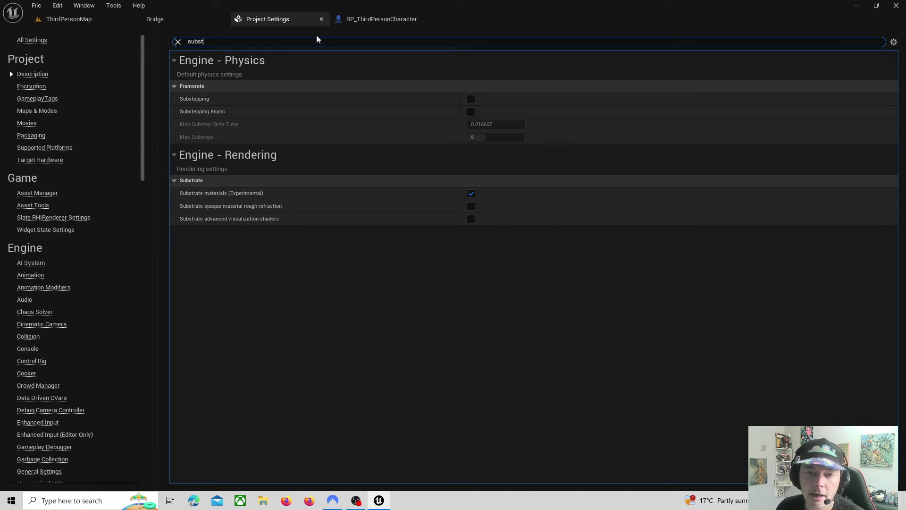
left_click(321, 19)
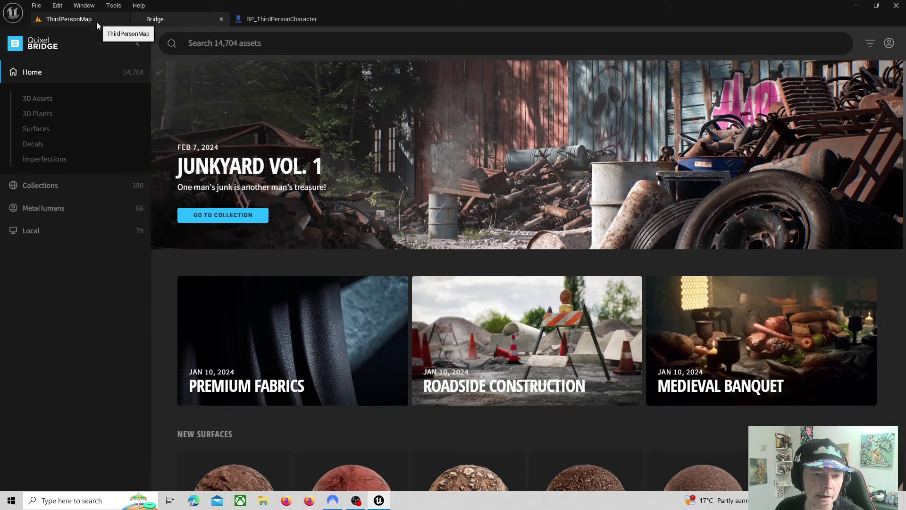
From ThirdPersonMap, search Plugins for 'texture g', confirm TextureGraph is enabled, then close the list
left_click(96, 22)
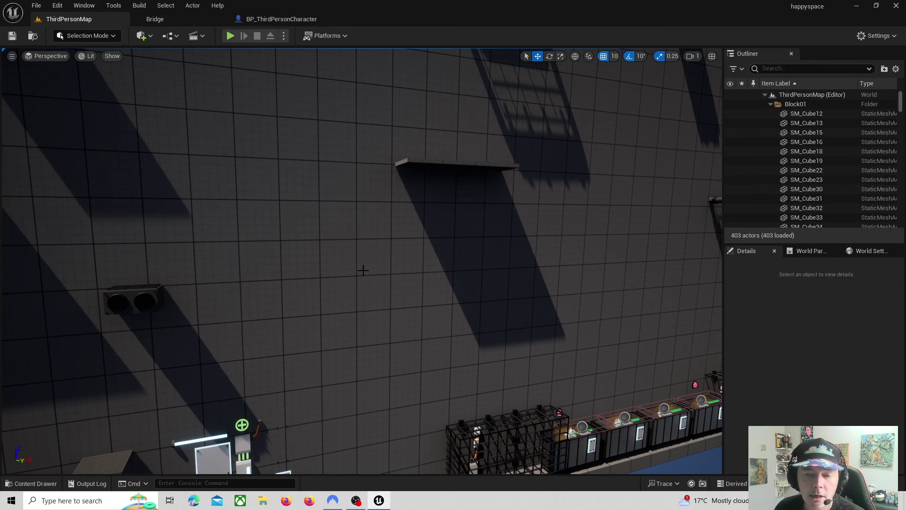
left_click(57, 5)
left_click(93, 164)
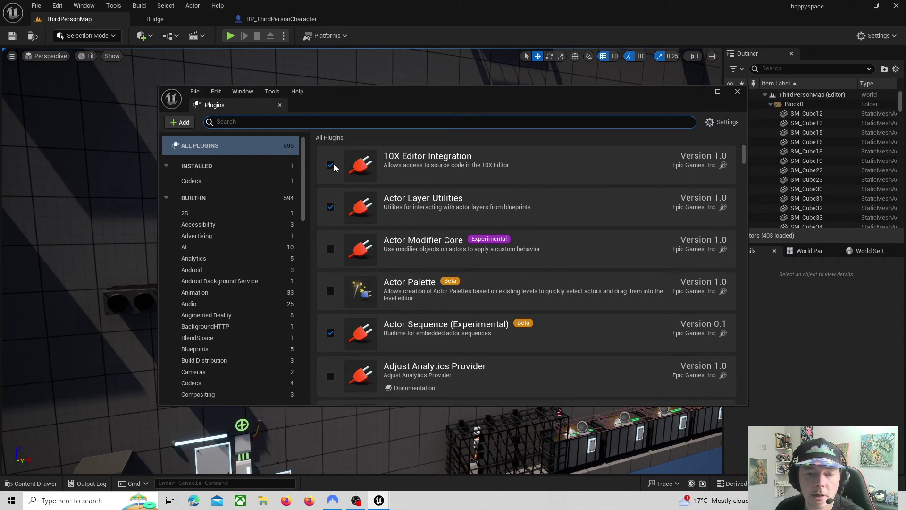
type("texture")
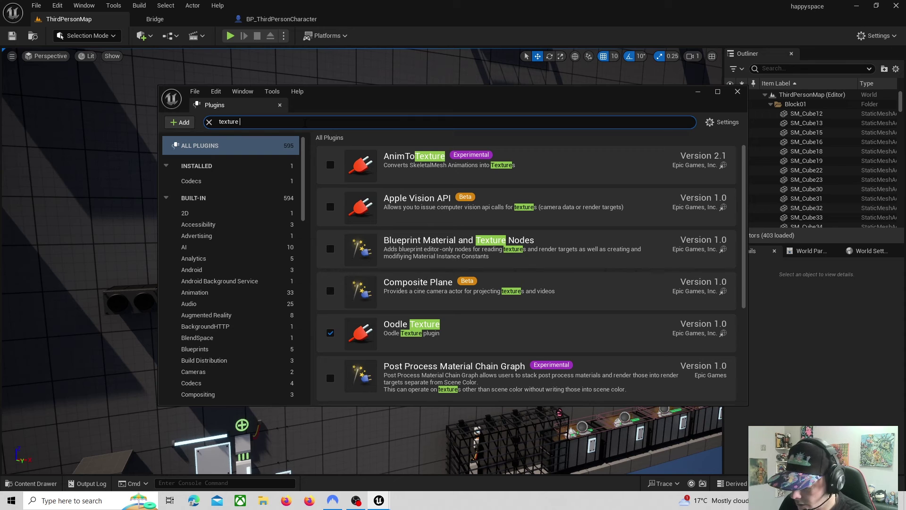
type(" g")
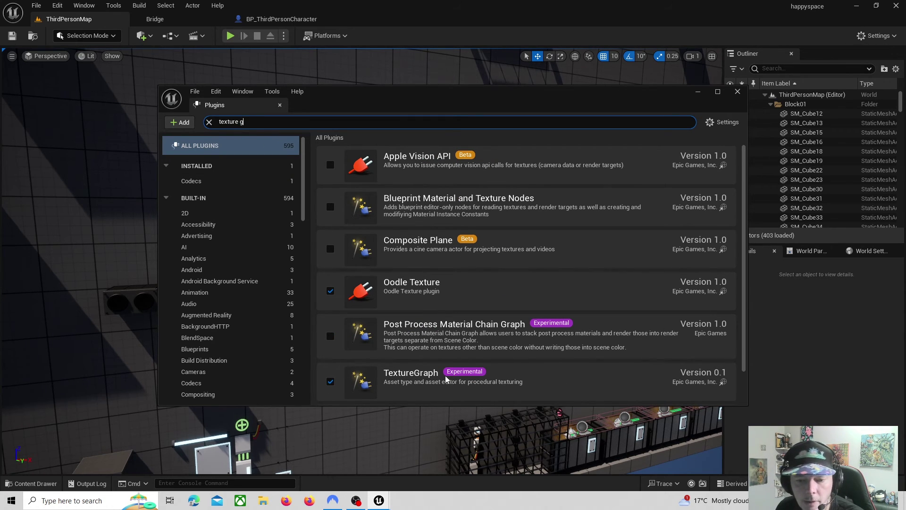
left_click(737, 91)
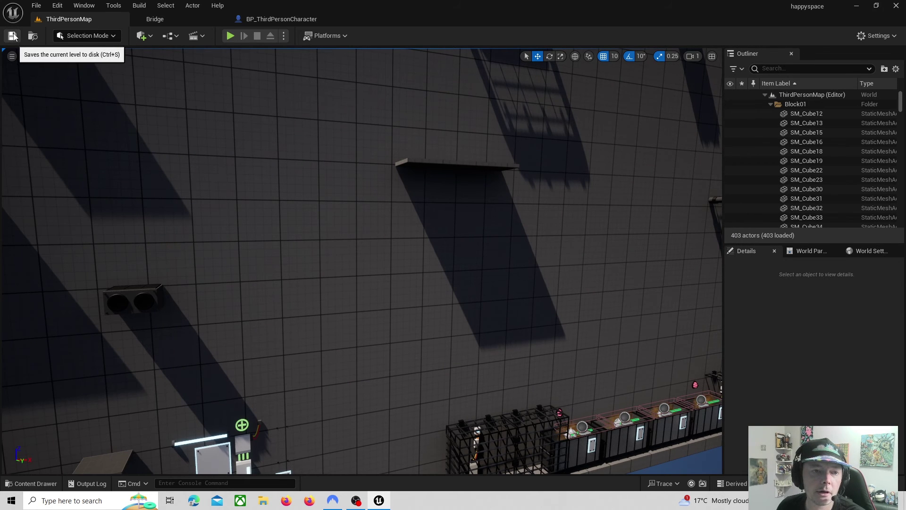
Turn the camera right along the gridded wall until one shelf and its long shadow are framed
right_click_drag(361, 282, 452, 274)
right_click_drag(337, 318, 336, 317)
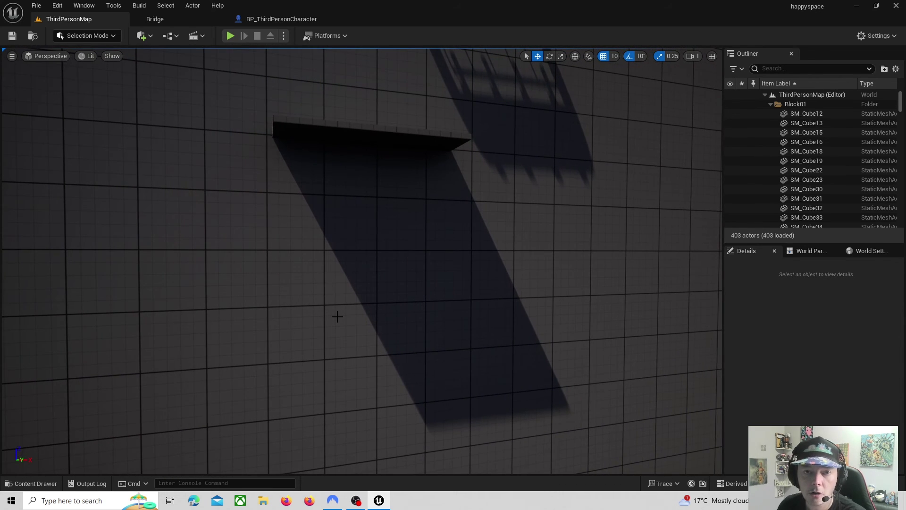